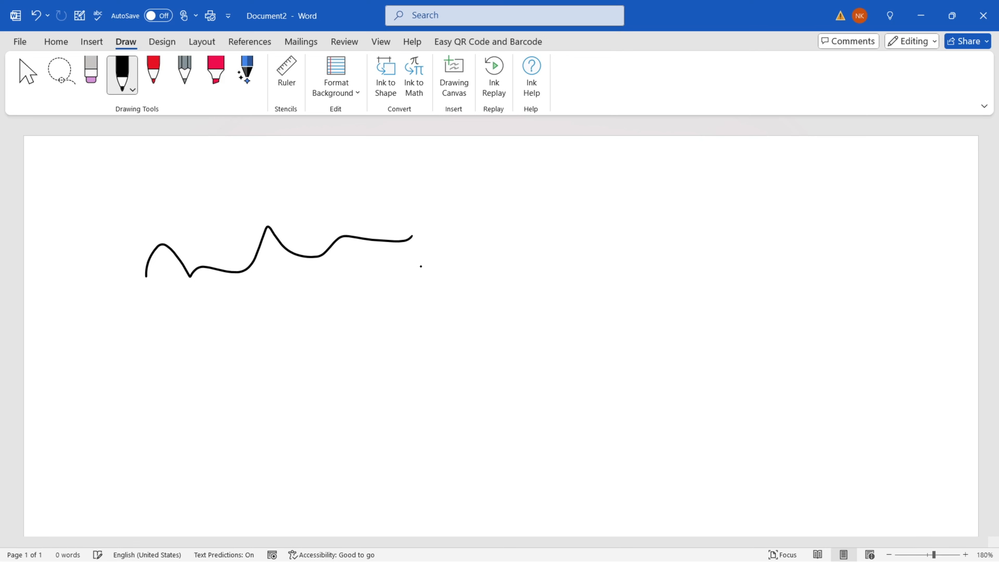
Set the black pen to the second-largest preset thickness and draw a wavy stroke below the thin line.
{"action": "left_click", "coordinate": [133, 90]}
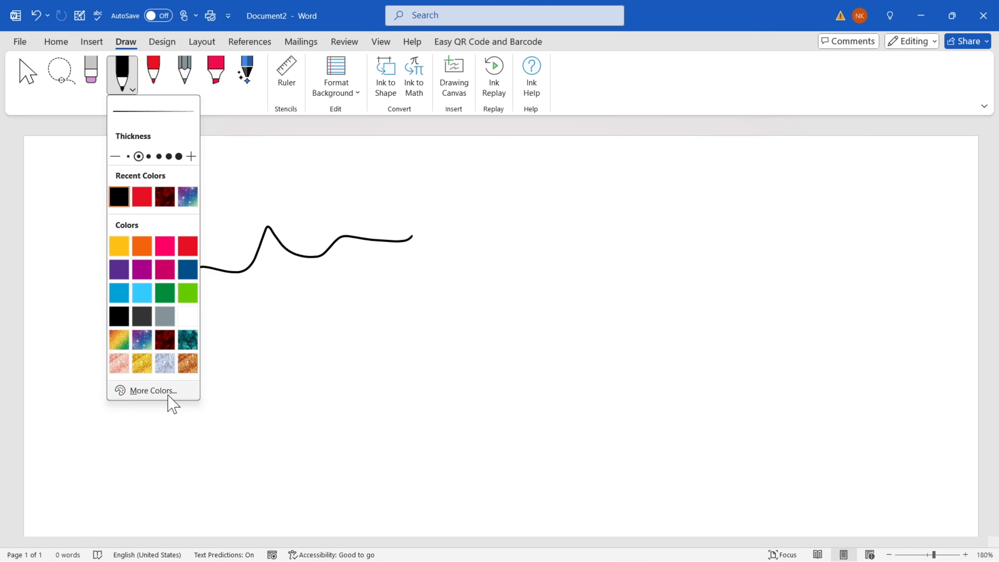
{"action": "left_click", "coordinate": [158, 157]}
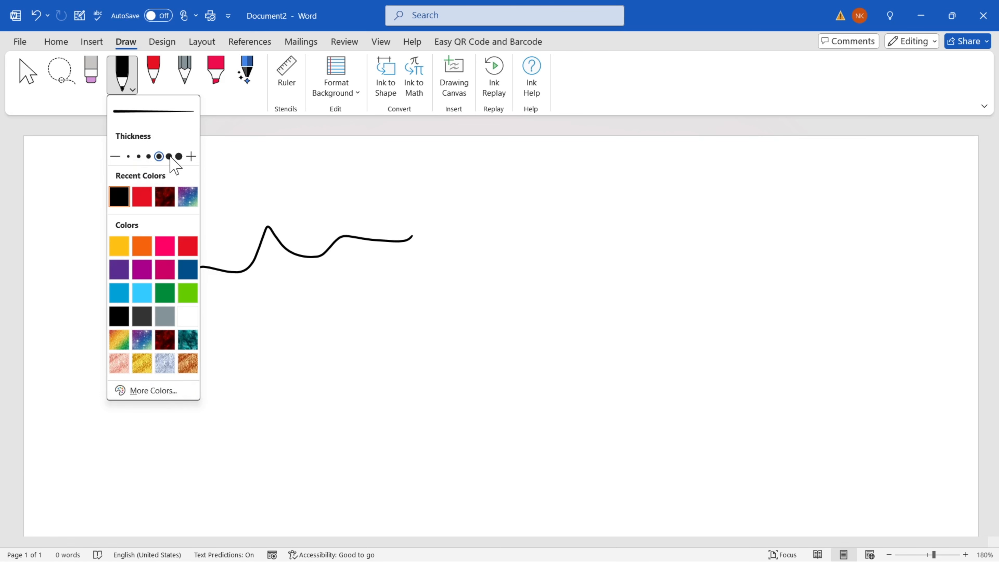
{"action": "left_click", "coordinate": [170, 157]}
{"action": "left_click", "coordinate": [369, 357]}
{"action": "mouse_move", "coordinate": [343, 364]}
{"action": "left_mouse_down"}
{"action": "mouse_move", "coordinate": [561, 352]}
{"action": "mouse_move", "coordinate": [603, 320]}
{"action": "left_mouse_up"}
Change the pen color to Purple and draw a wavy stroke across the upper right of the page.
{"action": "left_click", "coordinate": [132, 89]}
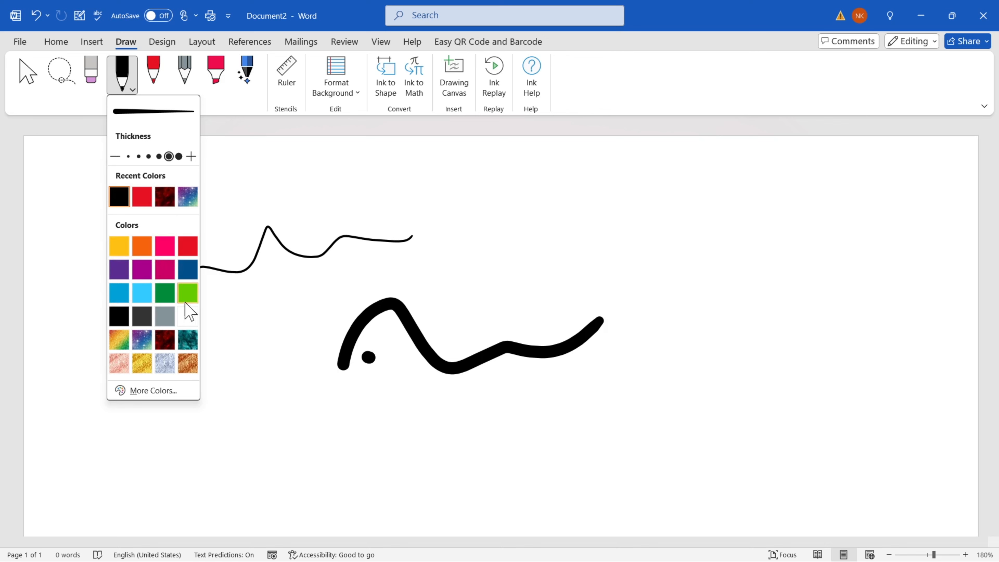
{"action": "left_click", "coordinate": [142, 269]}
{"action": "left_click_drag", "start_coordinate": [487, 264], "coordinate": [854, 208]}
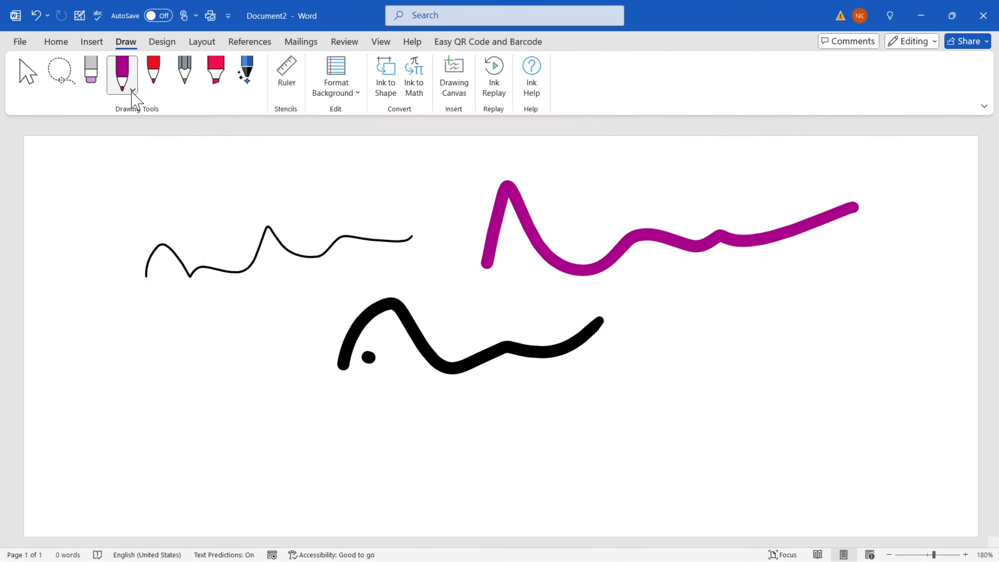
Set the pen to a custom teal color and draw a wavy stroke below the thin black line.
{"action": "left_click", "coordinate": [133, 90]}
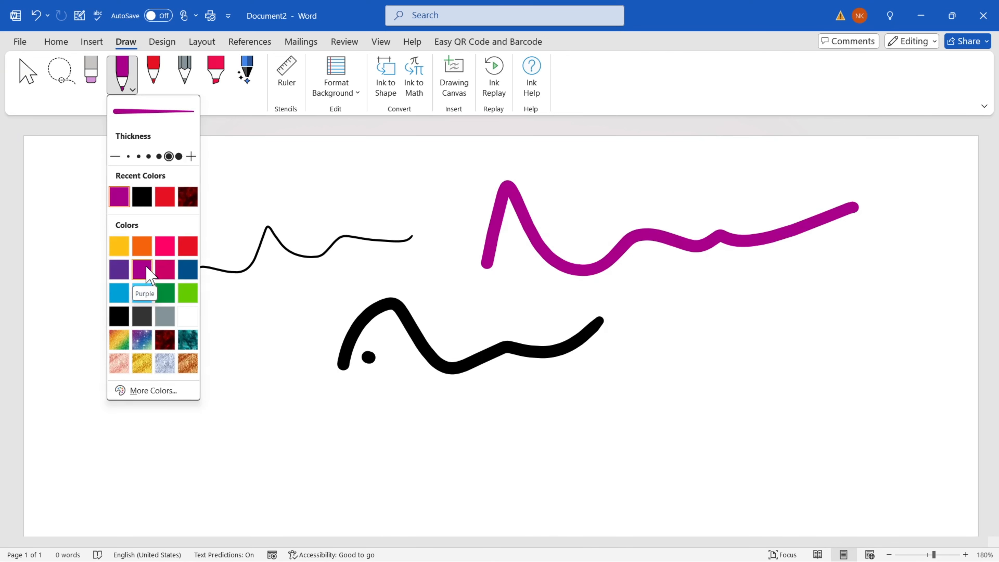
{"action": "left_click", "coordinate": [154, 390]}
{"action": "left_click", "coordinate": [470, 215]}
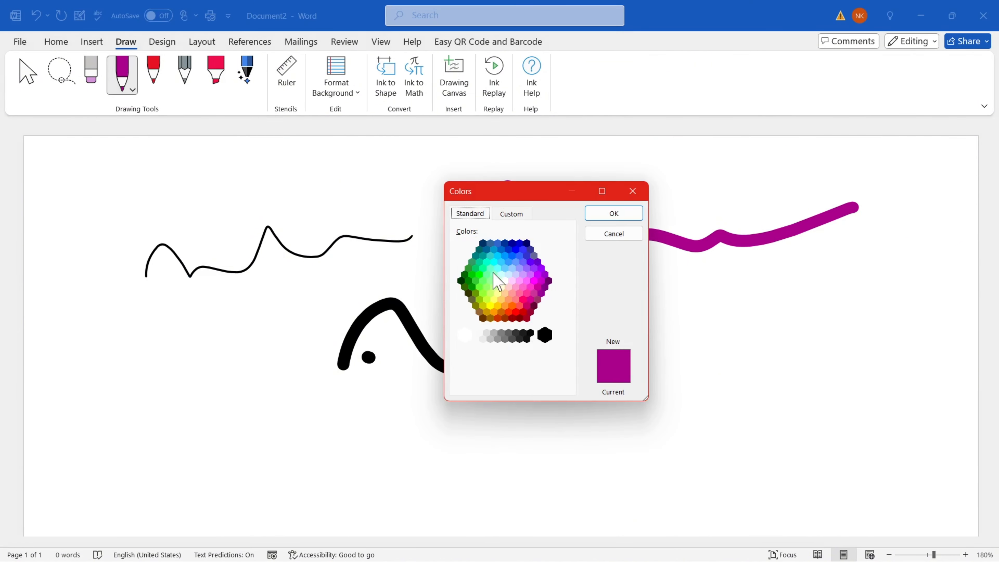
{"action": "left_click", "coordinate": [486, 267]}
{"action": "left_click", "coordinate": [511, 214]}
{"action": "mouse_move", "coordinate": [559, 276]}
{"action": "left_mouse_down"}
{"action": "mouse_move", "coordinate": [574, 289]}
{"action": "mouse_move", "coordinate": [574, 266]}
{"action": "left_mouse_up"}
{"action": "left_click", "coordinate": [604, 214]}
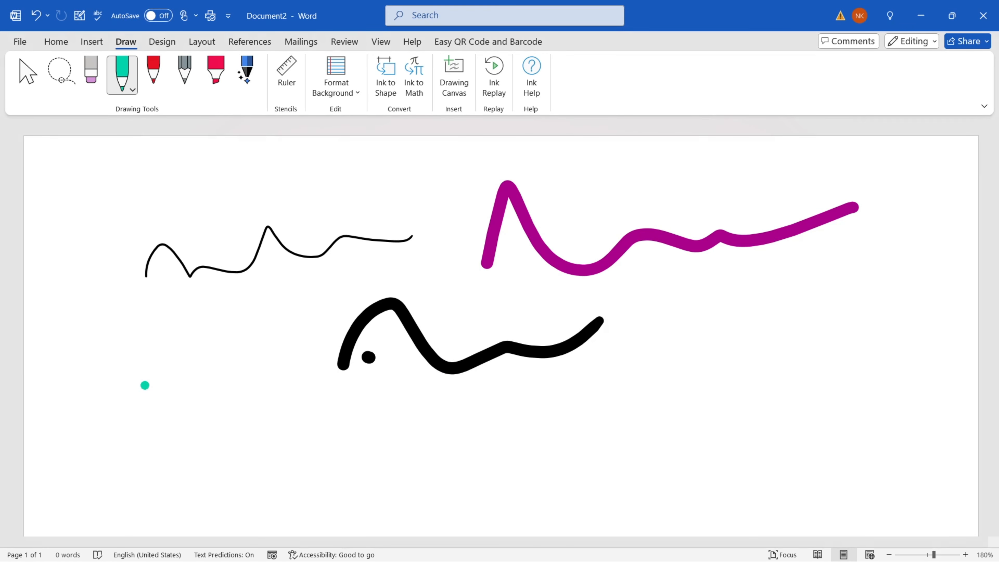
{"action": "left_click_drag", "start_coordinate": [144, 386], "coordinate": [310, 311]}
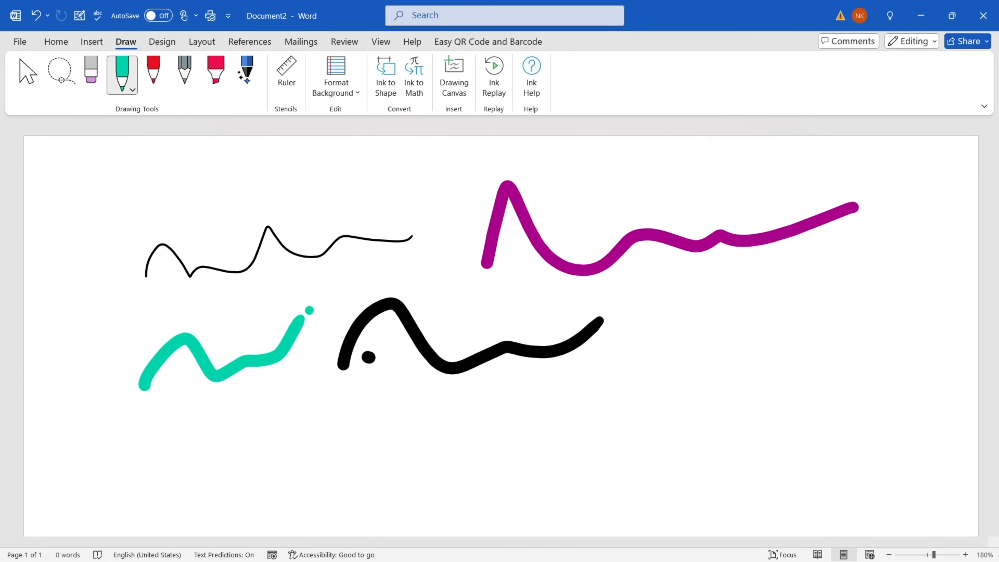
Switch the pen to the dark red textured ink effect and draw a long wavy stroke across the lower page.
{"action": "left_click", "coordinate": [133, 91]}
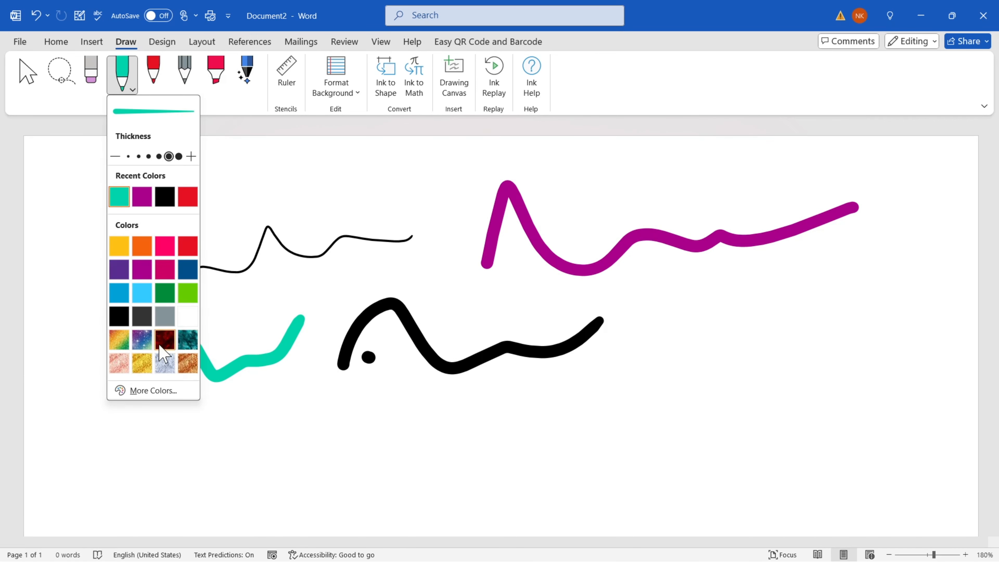
{"action": "left_click", "coordinate": [165, 340]}
{"action": "left_click", "coordinate": [288, 451]}
{"action": "mouse_move", "coordinate": [317, 478]}
{"action": "left_mouse_down"}
{"action": "mouse_move", "coordinate": [676, 374]}
{"action": "mouse_move", "coordinate": [757, 376]}
{"action": "left_mouse_up"}
Switch the pen to the galaxy ink effect and draw a looping stroke over the black strokes.
{"action": "left_click", "coordinate": [132, 90]}
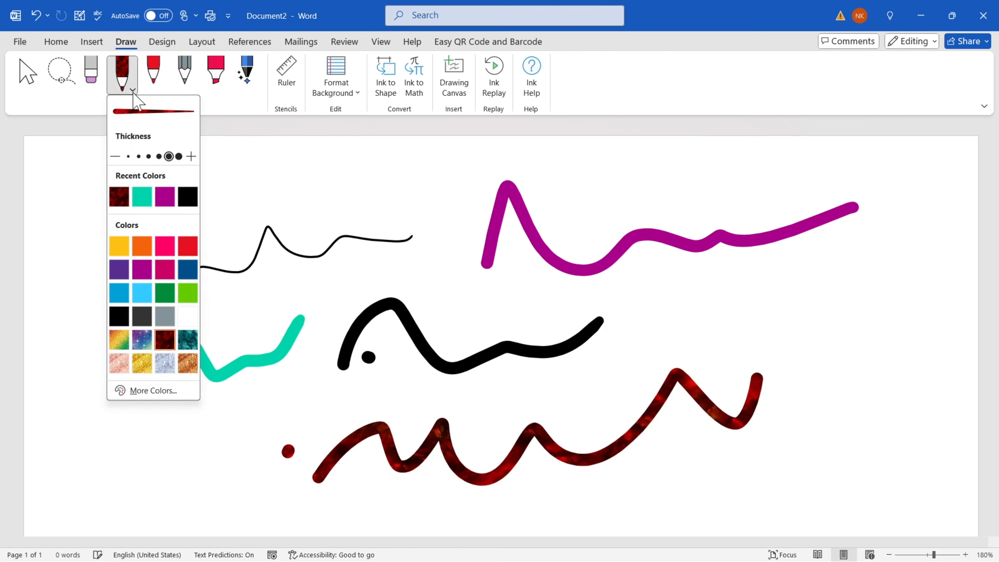
{"action": "left_click", "coordinate": [141, 364]}
{"action": "mouse_move", "coordinate": [376, 273]}
{"action": "left_mouse_down"}
{"action": "mouse_move", "coordinate": [455, 153]}
{"action": "mouse_move", "coordinate": [673, 307]}
{"action": "left_mouse_up"}
Stop drawing, select all the ink on the page and clear the selection.
{"action": "key", "text": "Escape"}
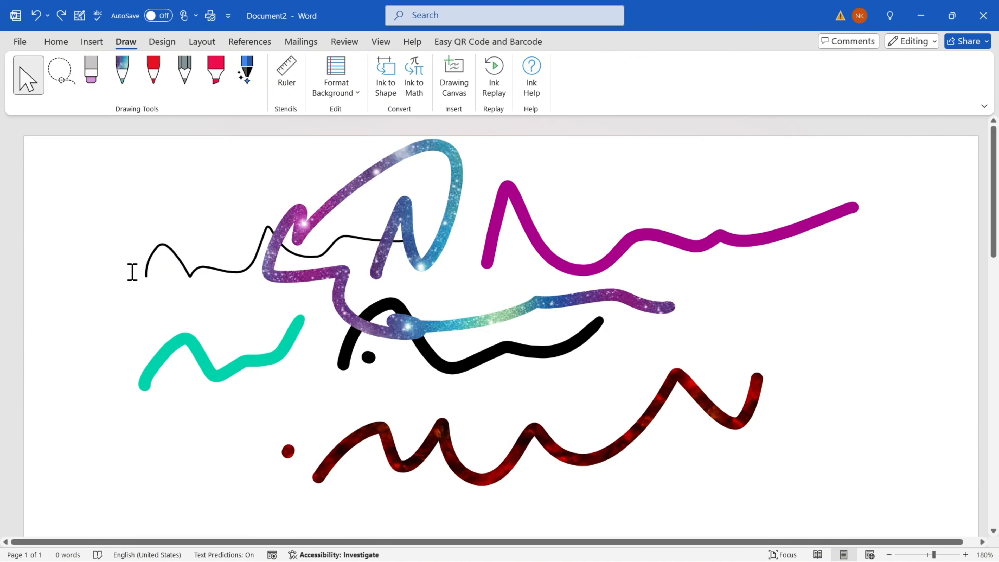
{"action": "key", "text": "ctrl+a"}
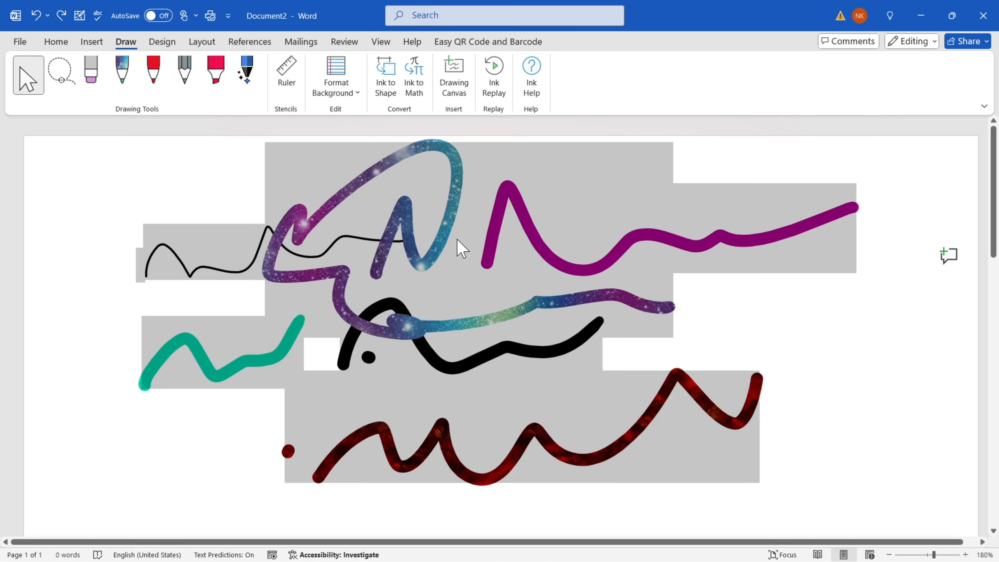
{"action": "left_click", "coordinate": [462, 249]}
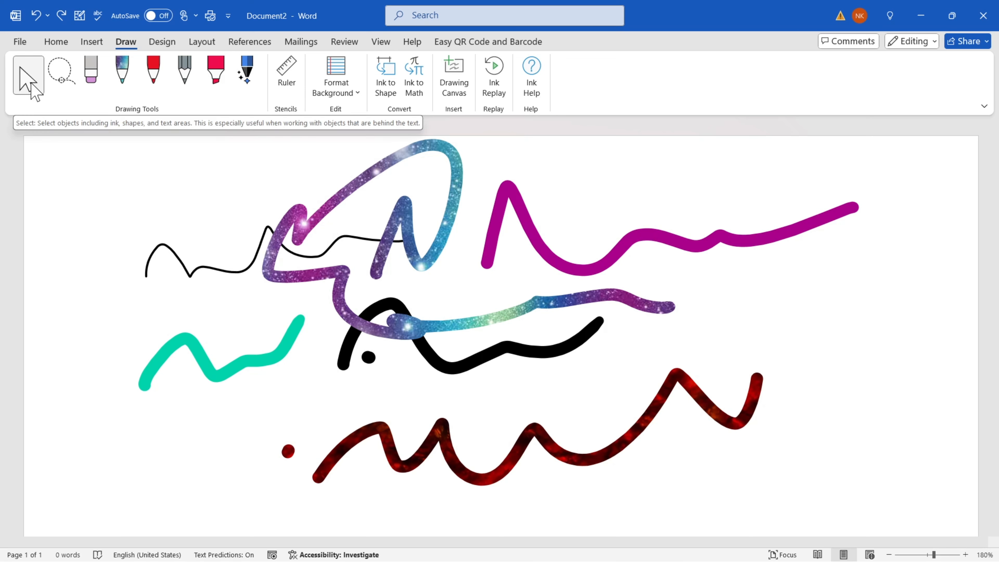
Lasso all the ink strokes on the page, delete them, and undo the deletion.
{"action": "left_click", "coordinate": [60, 75]}
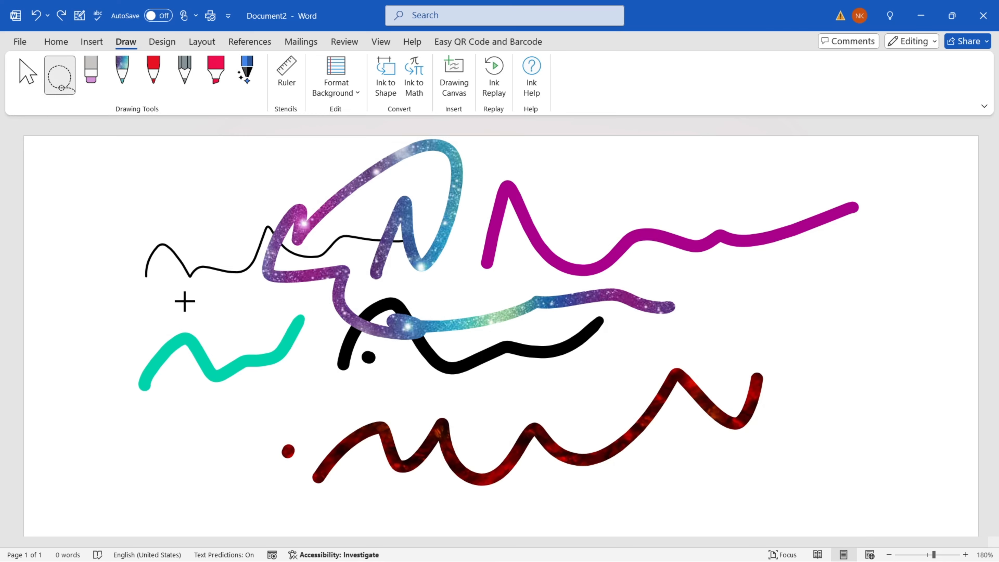
{"action": "scroll", "coordinate": [183, 297], "scroll_direction": "down", "scroll_amount": 5}
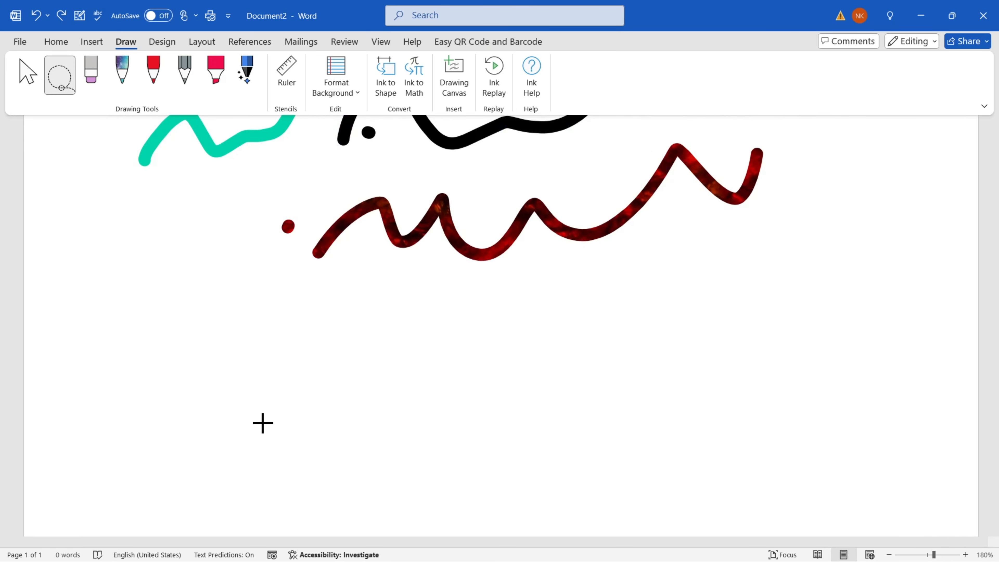
{"action": "mouse_move", "coordinate": [264, 446]}
{"action": "left_mouse_down"}
{"action": "mouse_move", "coordinate": [254, 407]}
{"action": "mouse_move", "coordinate": [281, 375]}
{"action": "mouse_move", "coordinate": [424, 346]}
{"action": "mouse_move", "coordinate": [563, 444]}
{"action": "mouse_move", "coordinate": [339, 497]}
{"action": "mouse_move", "coordinate": [259, 445]}
{"action": "left_mouse_up"}
{"action": "left_click_drag", "start_coordinate": [259, 443], "coordinate": [256, 440]}
{"action": "scroll", "coordinate": [232, 405], "scroll_direction": "up", "scroll_amount": 5}
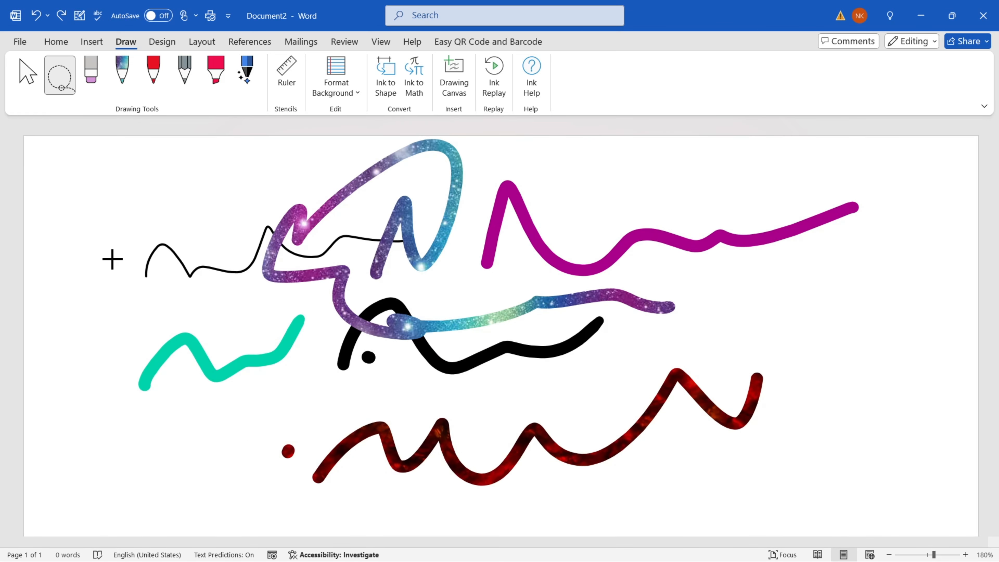
{"action": "mouse_move", "coordinate": [113, 259]}
{"action": "left_mouse_down"}
{"action": "mouse_move", "coordinate": [229, 174]}
{"action": "mouse_move", "coordinate": [638, 143]}
{"action": "mouse_move", "coordinate": [915, 259]}
{"action": "mouse_move", "coordinate": [620, 510]}
{"action": "mouse_move", "coordinate": [96, 386]}
{"action": "left_mouse_up"}
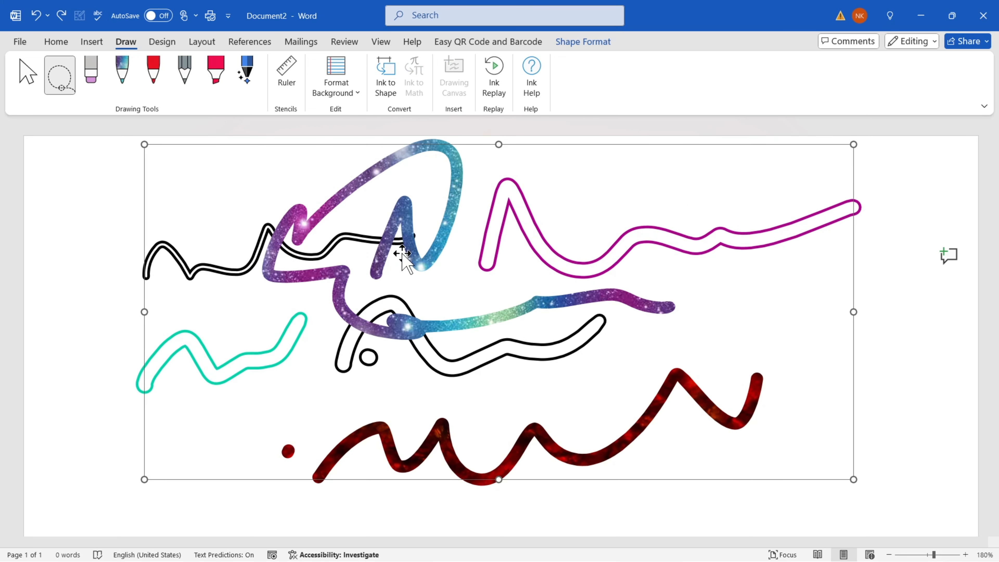
{"action": "key", "text": "Delete"}
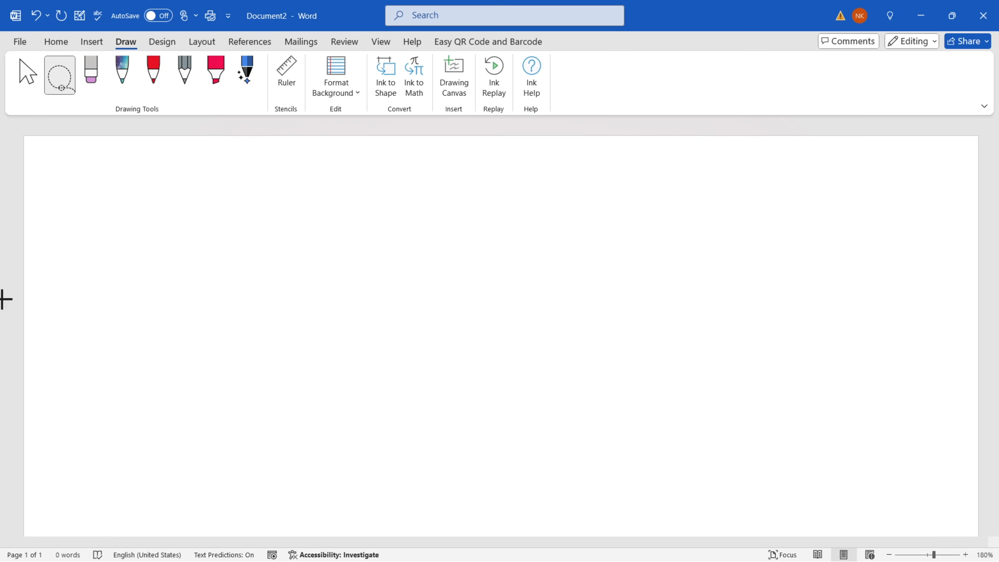
{"action": "key", "text": "ctrl+z"}
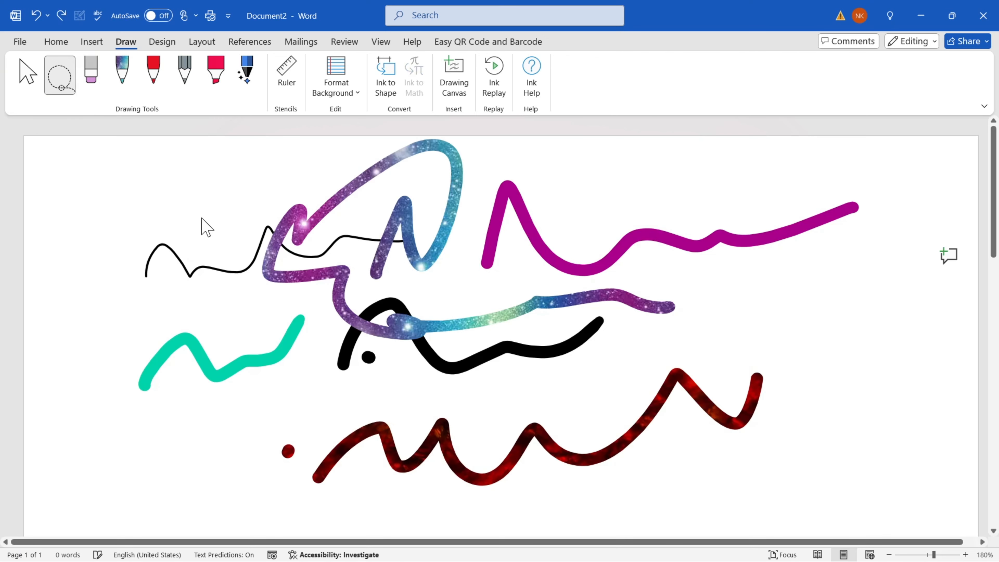
Erase several whole ink strokes with the Eraser and undo the erasures.
{"action": "left_click", "coordinate": [96, 81]}
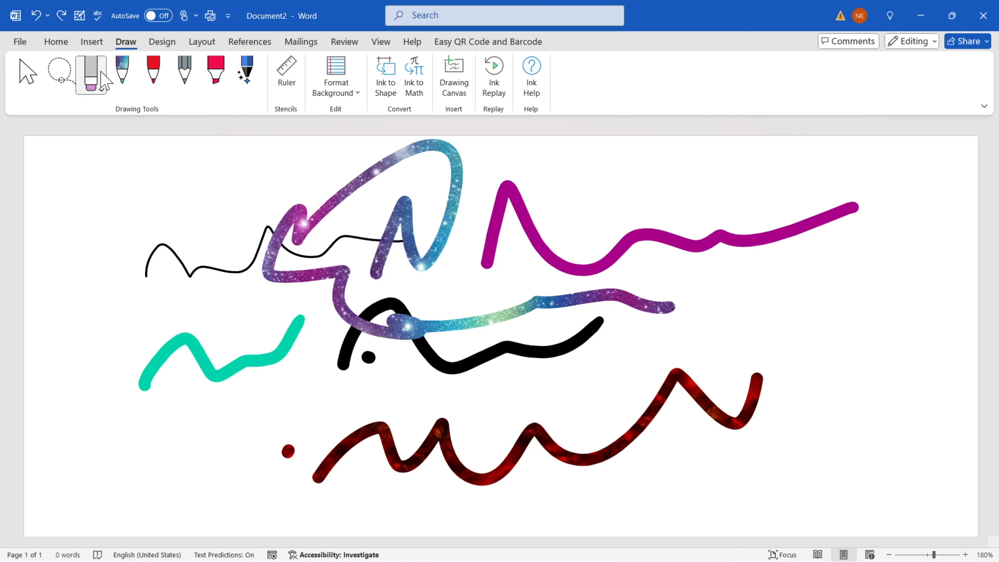
{"action": "mouse_move", "coordinate": [291, 240]}
{"action": "left_mouse_down"}
{"action": "mouse_move", "coordinate": [663, 203]}
{"action": "mouse_move", "coordinate": [588, 461]}
{"action": "mouse_move", "coordinate": [334, 388]}
{"action": "mouse_move", "coordinate": [234, 466]}
{"action": "mouse_move", "coordinate": [280, 408]}
{"action": "mouse_move", "coordinate": [238, 334]}
{"action": "left_mouse_up"}
{"action": "key", "text": "ctrl+z"}
{"action": "key", "text": "ctrl+z"}
{"action": "key", "text": "ctrl+z"}
{"action": "key", "text": "ctrl+z"}
{"action": "key", "text": "ctrl+z"}
{"action": "key", "text": "ctrl+z"}
{"action": "key", "text": "ctrl+z"}
{"action": "key", "text": "ctrl+z"}
{"action": "left_click", "coordinate": [475, 345]}
{"action": "key", "text": "ctrl+z"}
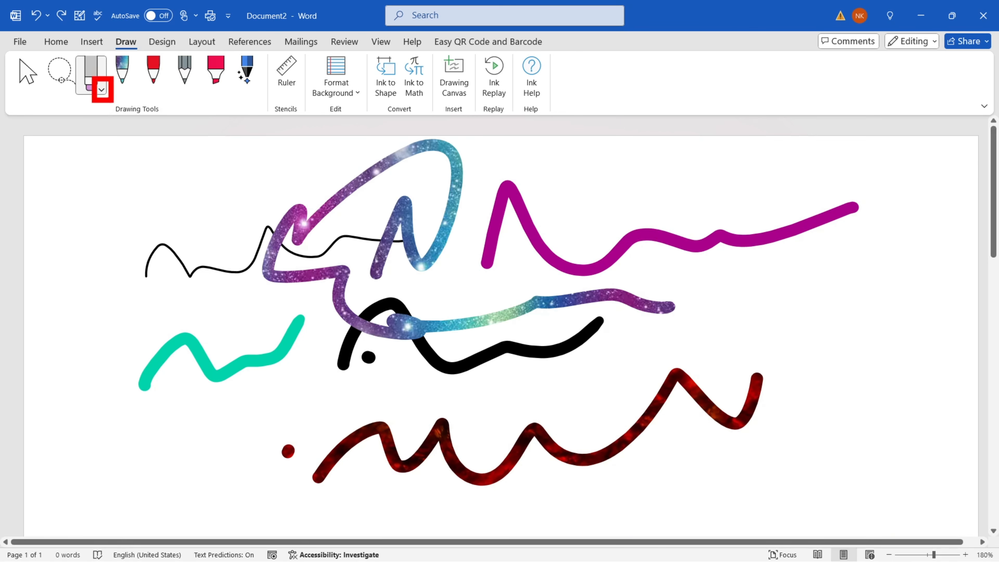
Switch to the Point Eraser at the second-largest preset thickness and rub out parts of the galaxy, black, purple and teal strokes.
{"action": "left_click", "coordinate": [102, 90]}
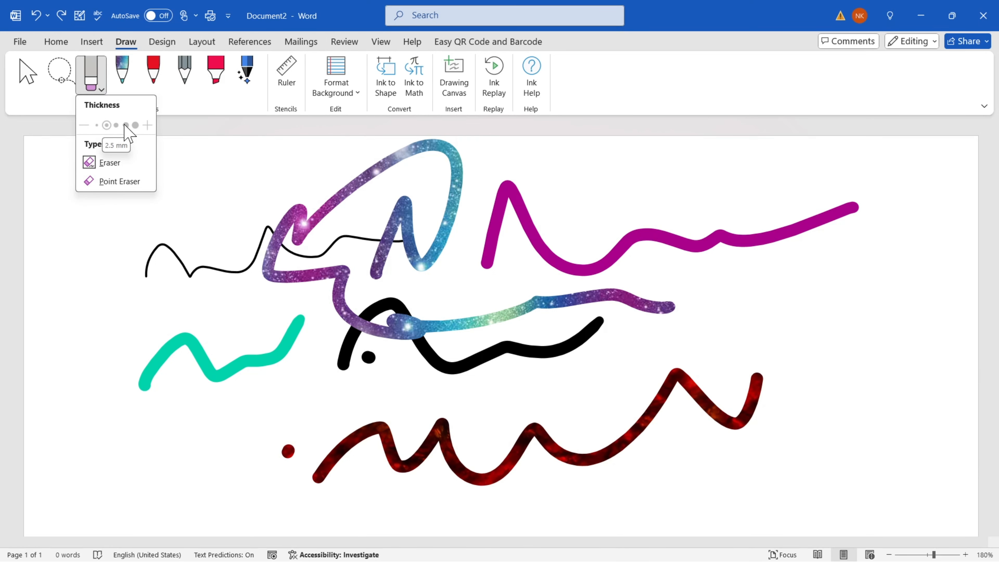
{"action": "left_click", "coordinate": [118, 182]}
{"action": "left_click", "coordinate": [101, 91]}
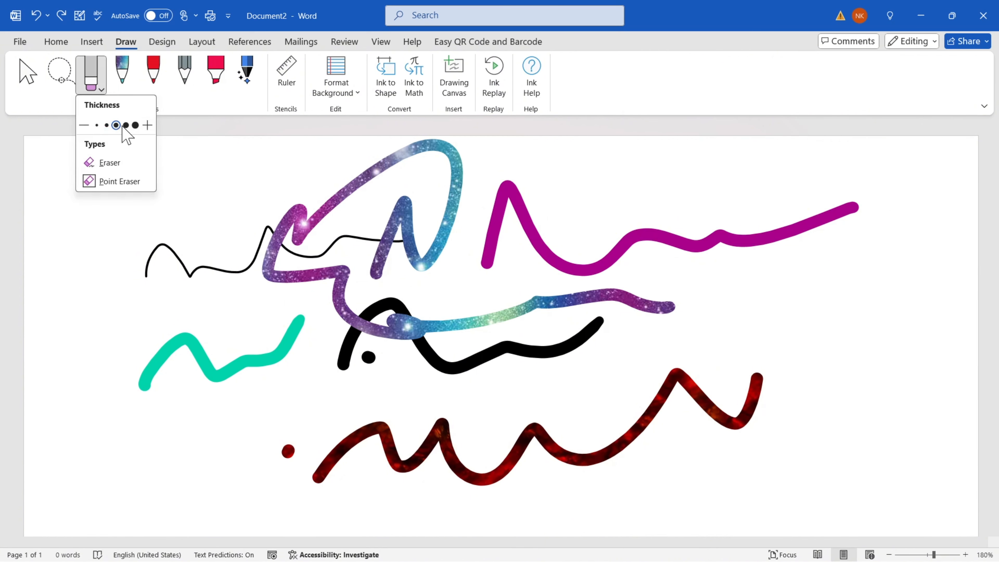
{"action": "mouse_move", "coordinate": [196, 197]}
{"action": "left_mouse_down"}
{"action": "mouse_move", "coordinate": [272, 290]}
{"action": "mouse_move", "coordinate": [430, 326]}
{"action": "mouse_move", "coordinate": [396, 314]}
{"action": "mouse_move", "coordinate": [602, 308]}
{"action": "mouse_move", "coordinate": [783, 250]}
{"action": "mouse_move", "coordinate": [774, 272]}
{"action": "mouse_move", "coordinate": [792, 232]}
{"action": "mouse_move", "coordinate": [798, 243]}
{"action": "mouse_move", "coordinate": [796, 223]}
{"action": "mouse_move", "coordinate": [814, 243]}
{"action": "mouse_move", "coordinate": [807, 226]}
{"action": "mouse_move", "coordinate": [818, 216]}
{"action": "mouse_move", "coordinate": [832, 225]}
{"action": "left_mouse_up"}
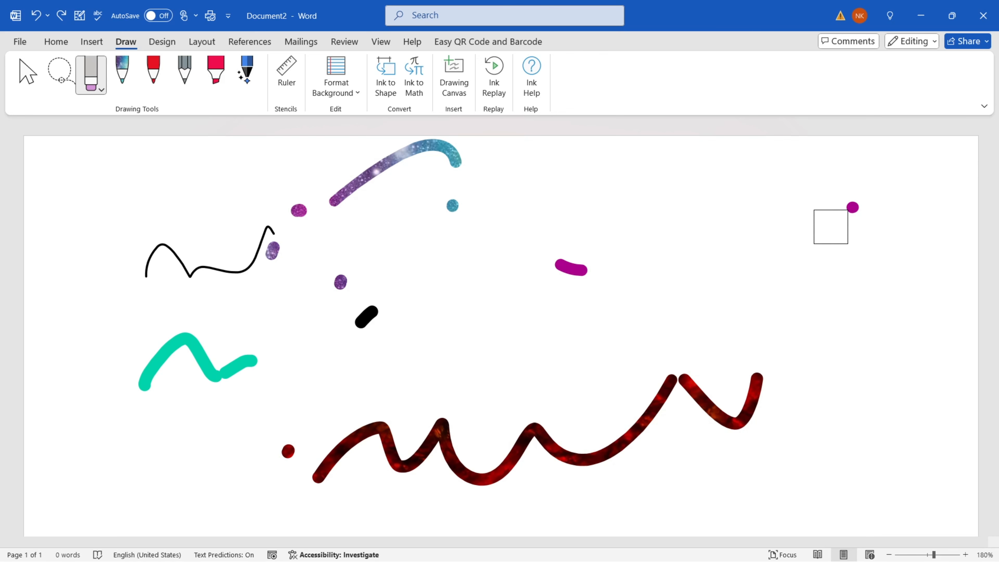
Switch back to the whole-stroke Eraser and remove the thin black stroke, the teal strokes and the upper galaxy arc.
{"action": "left_click", "coordinate": [102, 89]}
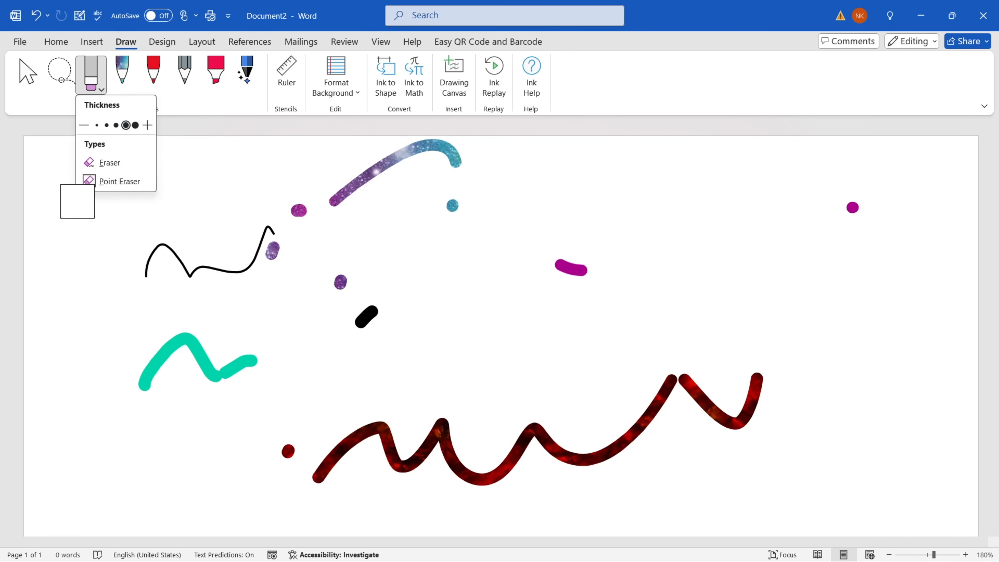
{"action": "left_click", "coordinate": [116, 166]}
{"action": "mouse_move", "coordinate": [146, 264]}
{"action": "left_mouse_down"}
{"action": "mouse_move", "coordinate": [229, 397]}
{"action": "mouse_move", "coordinate": [330, 187]}
{"action": "mouse_move", "coordinate": [298, 194]}
{"action": "left_mouse_up"}
Select all the remaining ink on the page and delete it.
{"action": "left_click", "coordinate": [28, 74]}
{"action": "left_click", "coordinate": [113, 217]}
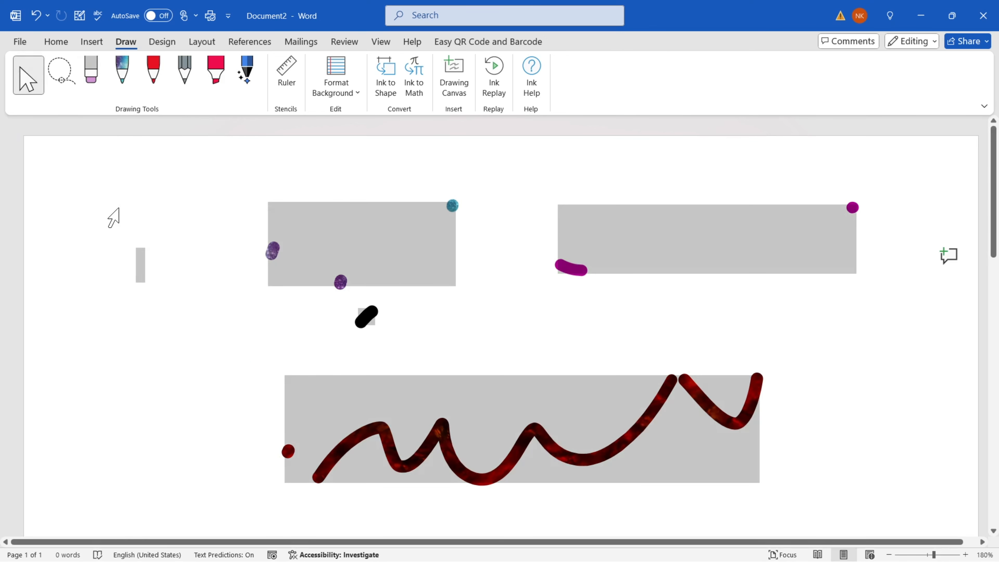
{"action": "key", "text": "Delete"}
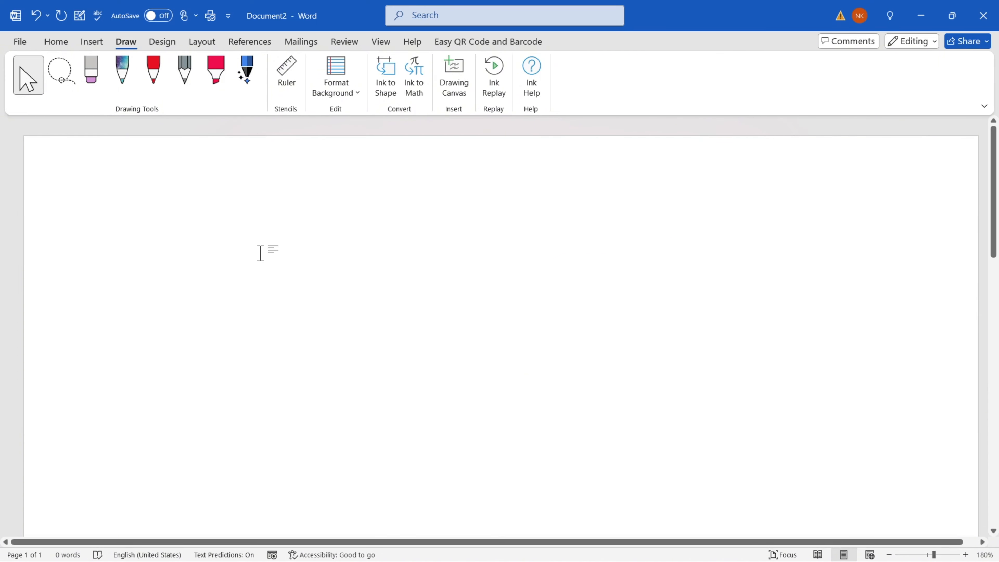
Draw a wavy stroke with the galaxy pen and another beside it with the thin red pen.
{"action": "left_click", "coordinate": [122, 75]}
{"action": "mouse_move", "coordinate": [211, 327]}
{"action": "left_mouse_down"}
{"action": "mouse_move", "coordinate": [227, 276]}
{"action": "mouse_move", "coordinate": [453, 268]}
{"action": "left_mouse_up"}
{"action": "left_click", "coordinate": [152, 75]}
{"action": "mouse_move", "coordinate": [467, 234]}
{"action": "left_mouse_down"}
{"action": "mouse_move", "coordinate": [585, 271]}
{"action": "mouse_move", "coordinate": [687, 274]}
{"action": "left_mouse_up"}
Compare the thickness and color options of the galaxy pen and the red pen.
{"action": "left_click", "coordinate": [124, 79]}
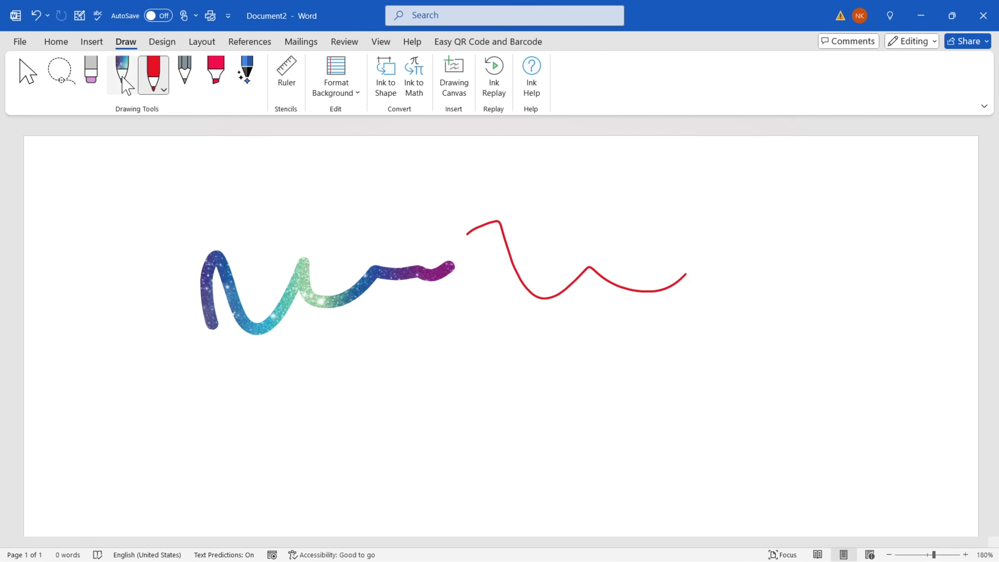
{"action": "left_click", "coordinate": [133, 91]}
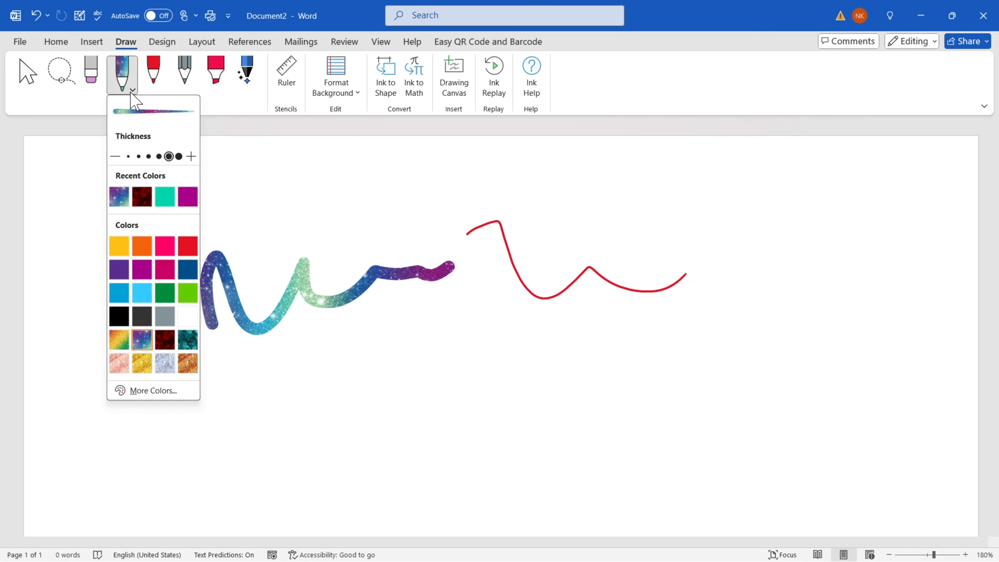
{"action": "left_click", "coordinate": [156, 93]}
{"action": "left_click", "coordinate": [167, 94]}
{"action": "left_click", "coordinate": [165, 90]}
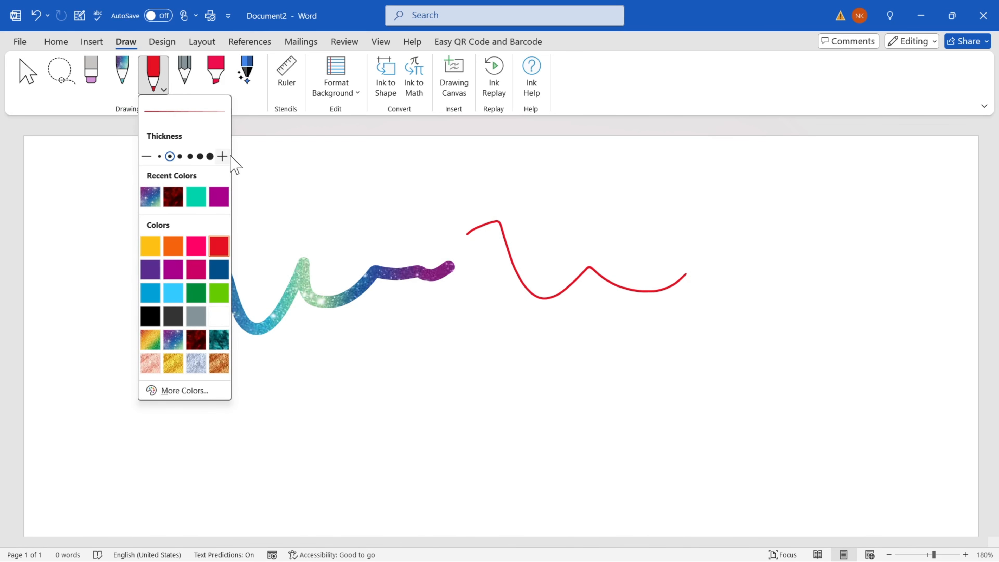
Change the galaxy pen's color to black and draw a large looping stroke at the lower left of the page.
{"action": "left_click", "coordinate": [127, 84]}
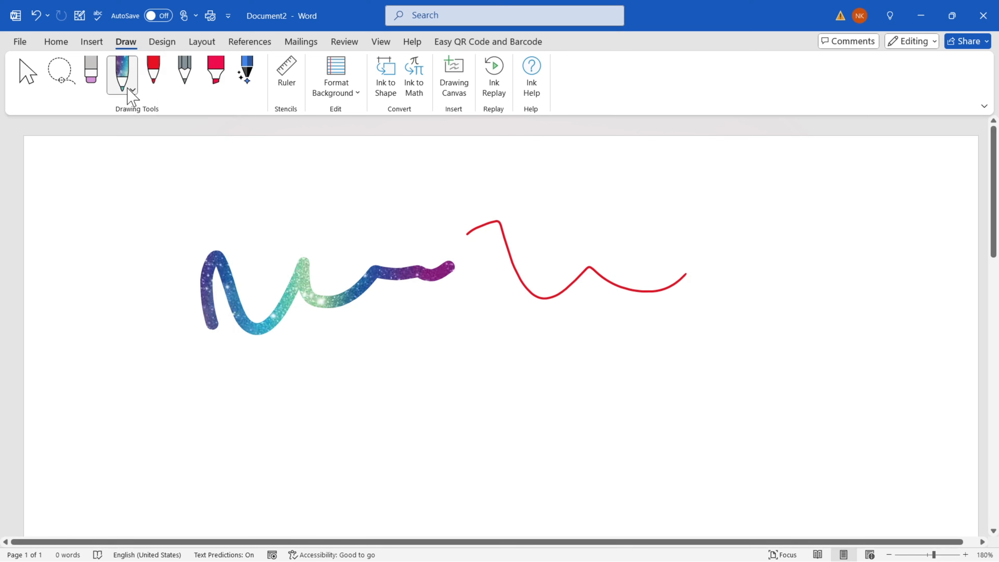
{"action": "left_click", "coordinate": [130, 91]}
{"action": "left_click", "coordinate": [119, 316]}
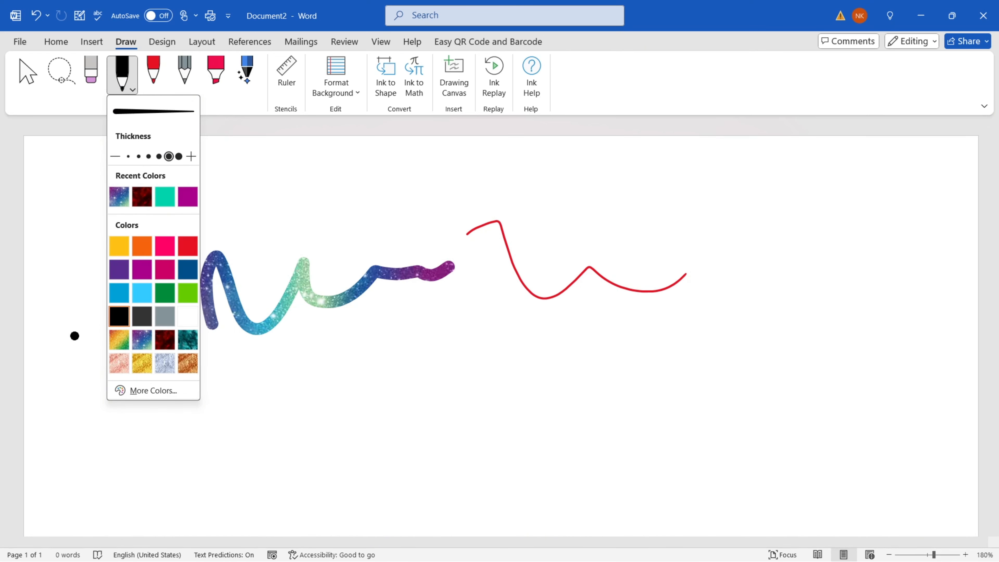
{"action": "left_click", "coordinate": [176, 449]}
{"action": "mouse_move", "coordinate": [137, 371]}
{"action": "left_mouse_down"}
{"action": "mouse_move", "coordinate": [185, 352]}
{"action": "mouse_move", "coordinate": [249, 468]}
{"action": "left_mouse_up"}
{"action": "left_click", "coordinate": [259, 460]}
Set the red pen to the fourth preset thickness and handwrite a letter A beside the black looping stroke.
{"action": "left_click", "coordinate": [154, 73]}
{"action": "left_click", "coordinate": [153, 73]}
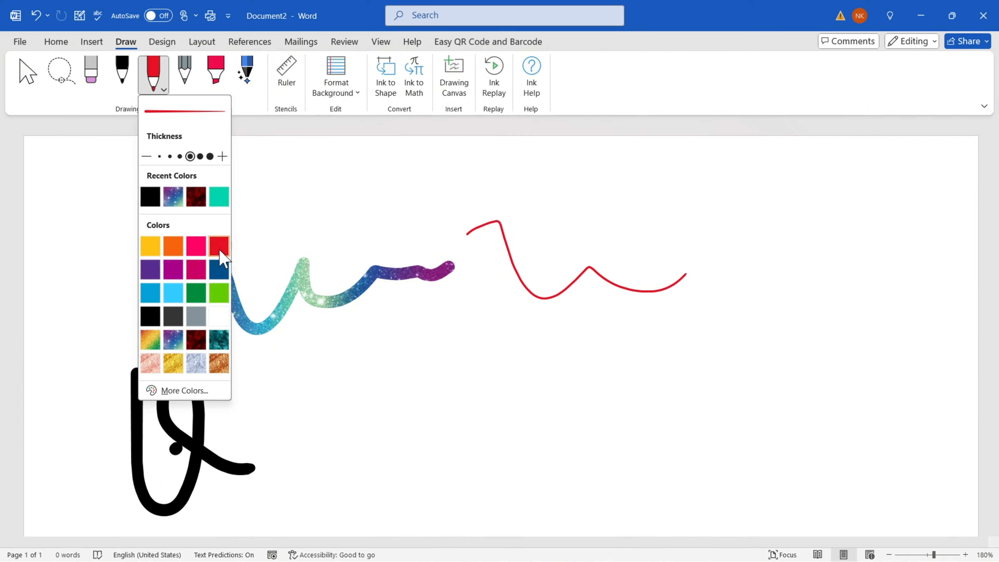
{"action": "left_click", "coordinate": [305, 422]}
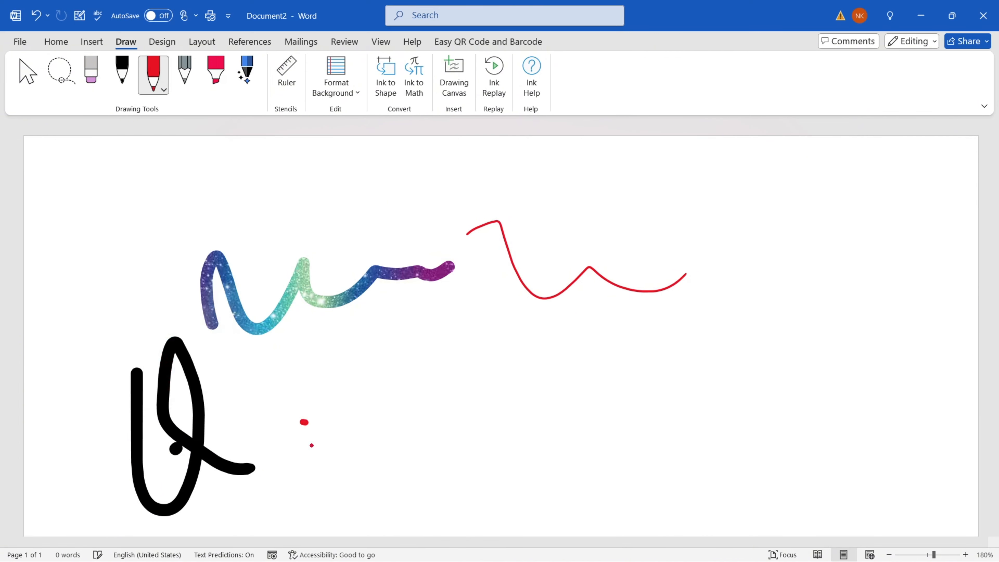
{"action": "mouse_move", "coordinate": [327, 479]}
{"action": "left_mouse_down"}
{"action": "mouse_move", "coordinate": [356, 359]}
{"action": "mouse_move", "coordinate": [384, 471]}
{"action": "left_mouse_up"}
{"action": "left_click_drag", "start_coordinate": [329, 422], "coordinate": [399, 400]}
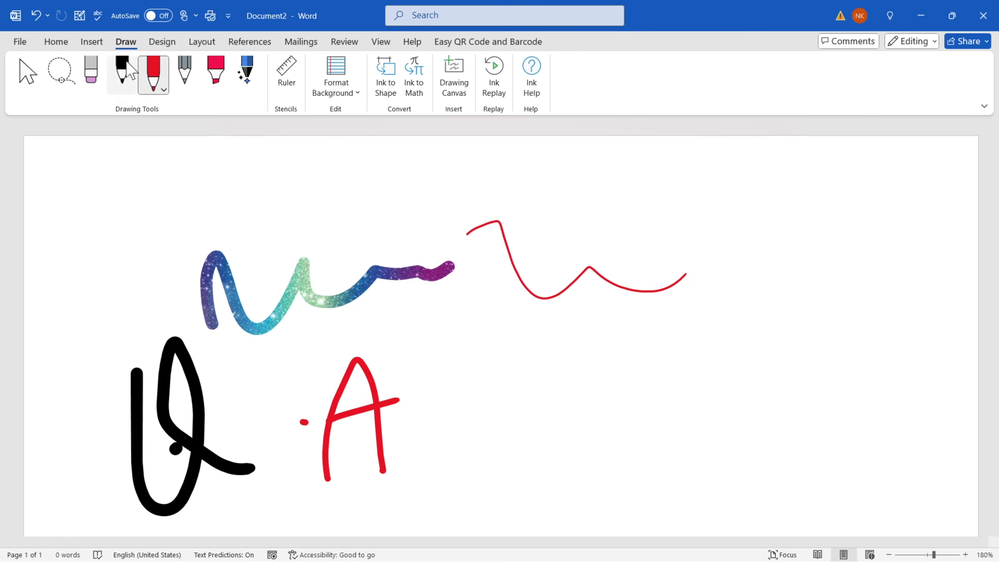
Choose the pencil and sketch a loose gray scribble across the middle of the page.
{"action": "left_click", "coordinate": [133, 80]}
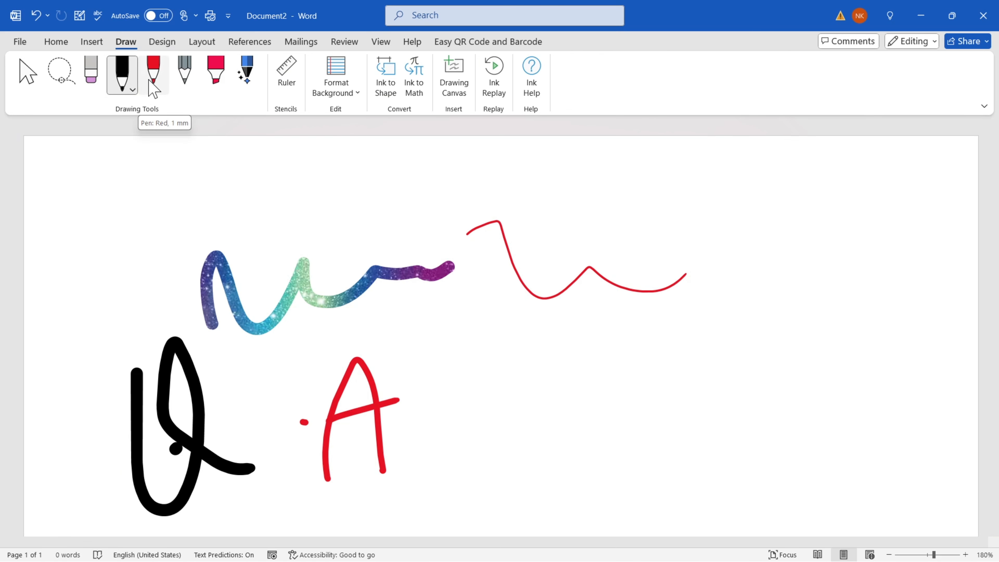
{"action": "left_click", "coordinate": [162, 84]}
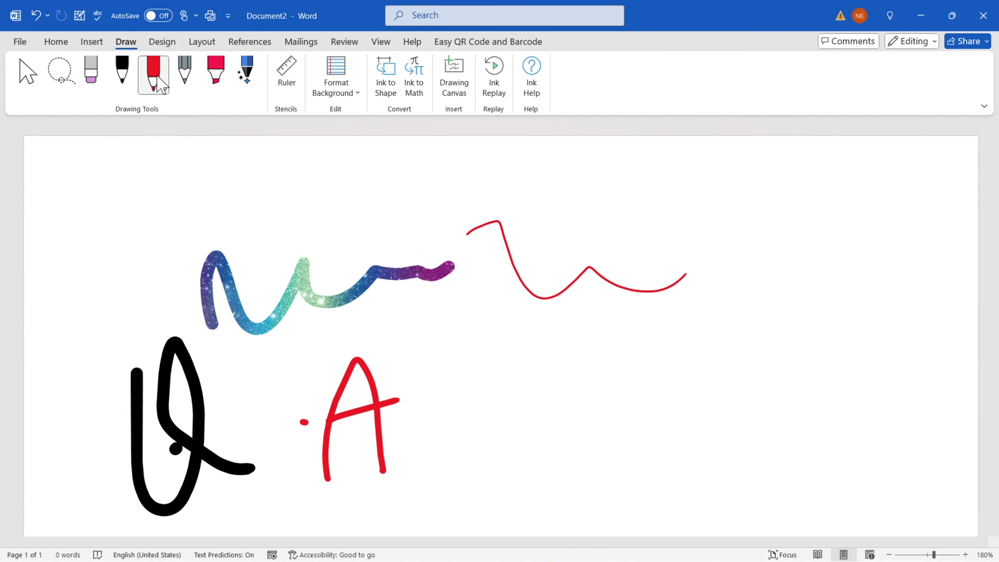
{"action": "left_click", "coordinate": [189, 80]}
{"action": "mouse_move", "coordinate": [409, 220]}
{"action": "left_mouse_down"}
{"action": "mouse_move", "coordinate": [570, 240]}
{"action": "mouse_move", "coordinate": [592, 413]}
{"action": "mouse_move", "coordinate": [551, 390]}
{"action": "left_mouse_up"}
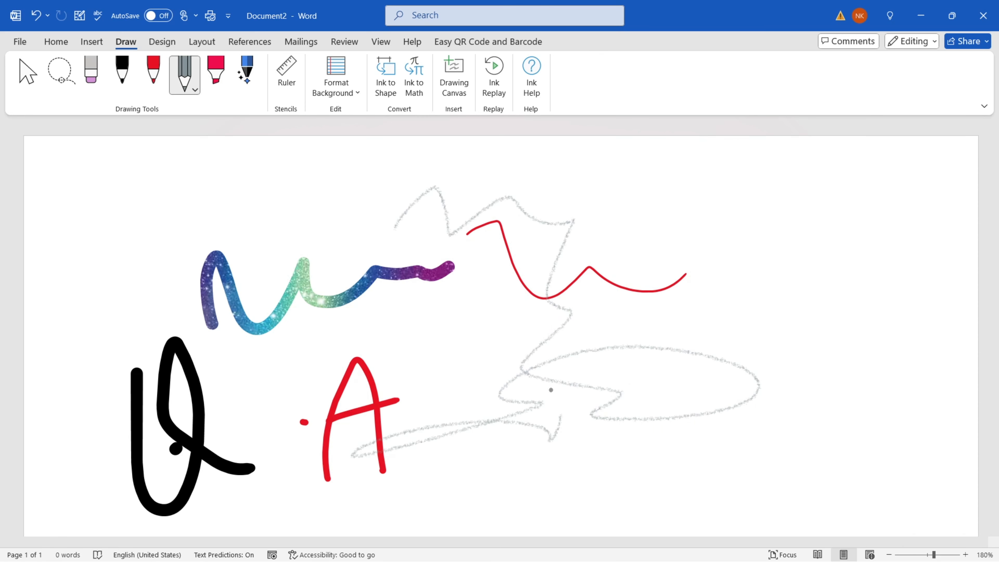
Scribble in gray with the pencil at its thickest preset, and draw a wavy line in black across the existing ink.
{"action": "left_click", "coordinate": [194, 91]}
{"action": "left_click", "coordinate": [244, 158]}
{"action": "mouse_move", "coordinate": [391, 246]}
{"action": "left_mouse_down"}
{"action": "mouse_move", "coordinate": [453, 297]}
{"action": "mouse_move", "coordinate": [861, 214]}
{"action": "left_mouse_up"}
{"action": "left_click", "coordinate": [194, 91]}
{"action": "left_click", "coordinate": [190, 315]}
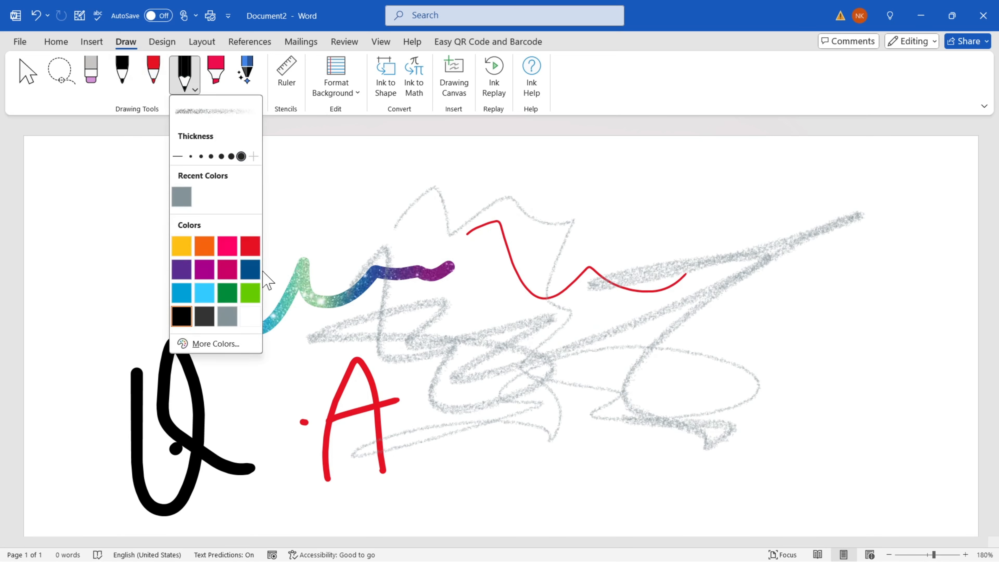
{"action": "mouse_move", "coordinate": [309, 223]}
{"action": "left_mouse_down"}
{"action": "mouse_move", "coordinate": [752, 290]}
{"action": "mouse_move", "coordinate": [838, 286]}
{"action": "left_mouse_up"}
Set the highlighter to red at the fourth preset thickness, draw a wide band across the upper strokes, and undo the stray mark below.
{"action": "left_click", "coordinate": [227, 90]}
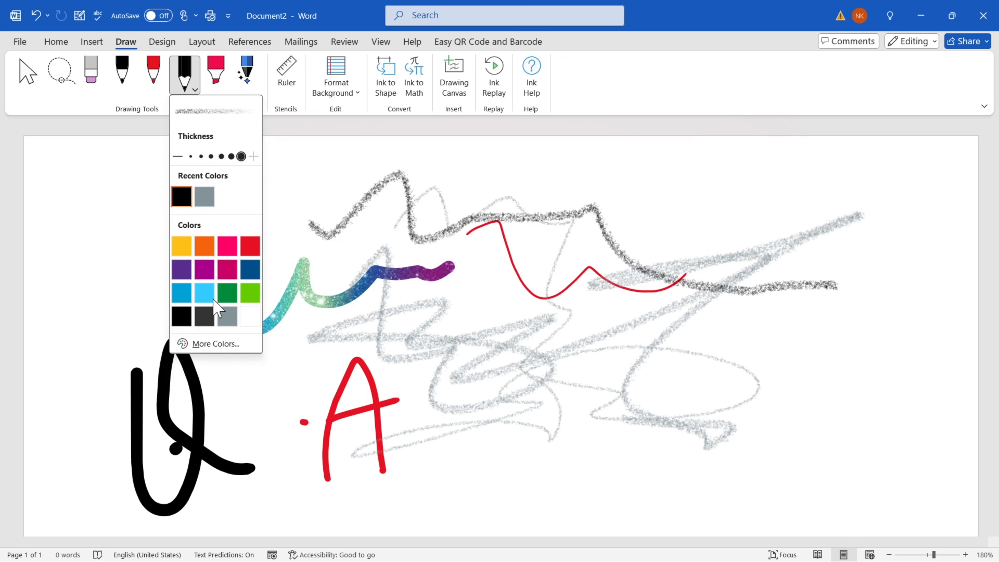
{"action": "left_click", "coordinate": [216, 300]}
{"action": "left_click", "coordinate": [227, 94]}
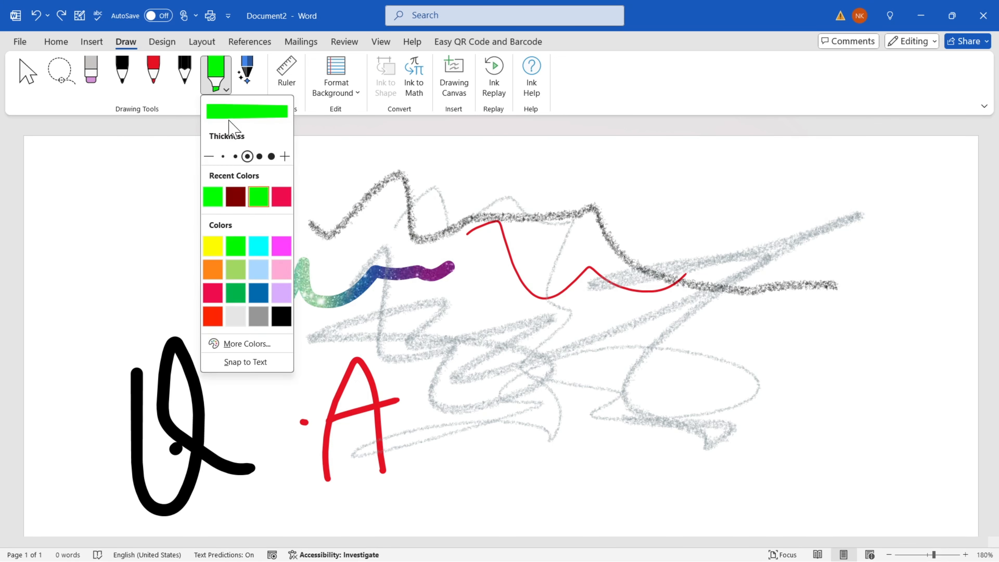
{"action": "left_click", "coordinate": [259, 157]}
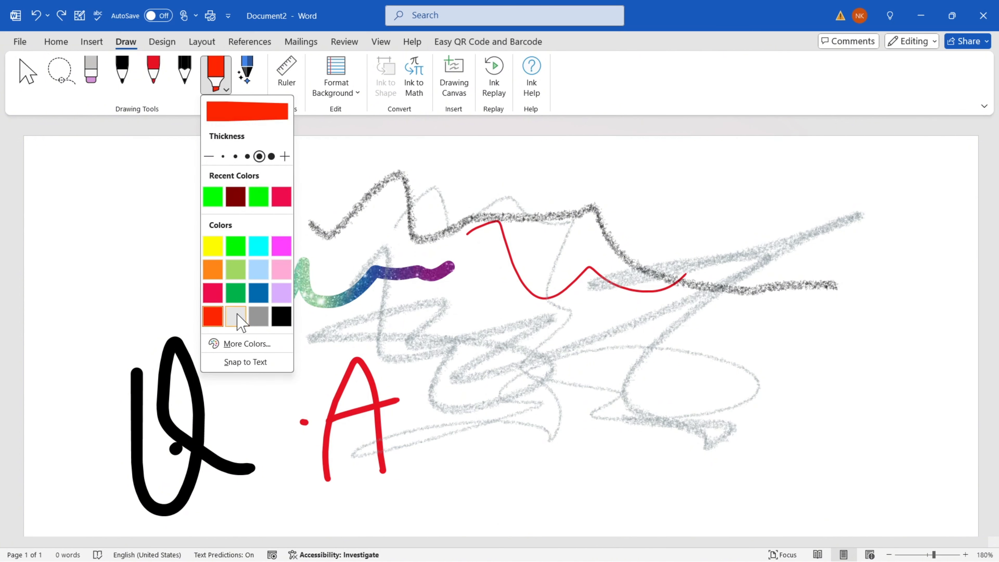
{"action": "left_click", "coordinate": [455, 262]}
{"action": "left_click_drag", "start_coordinate": [319, 212], "coordinate": [679, 213]}
{"action": "left_click", "coordinate": [595, 381]}
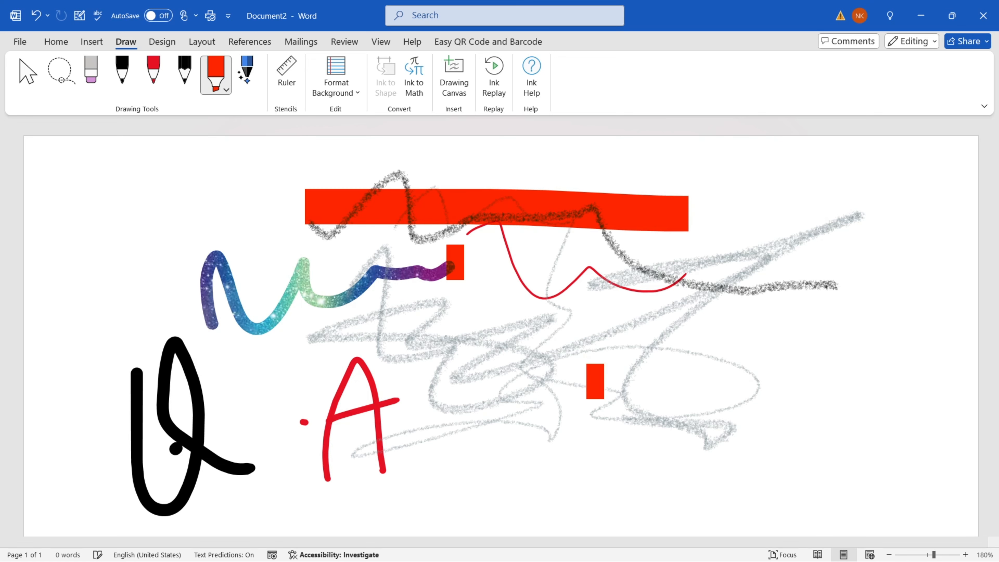
{"action": "key", "text": "ctrl+z"}
Add two shorter red highlighter bands over the pencil scribbles and a few single marks around them.
{"action": "left_click", "coordinate": [227, 91]}
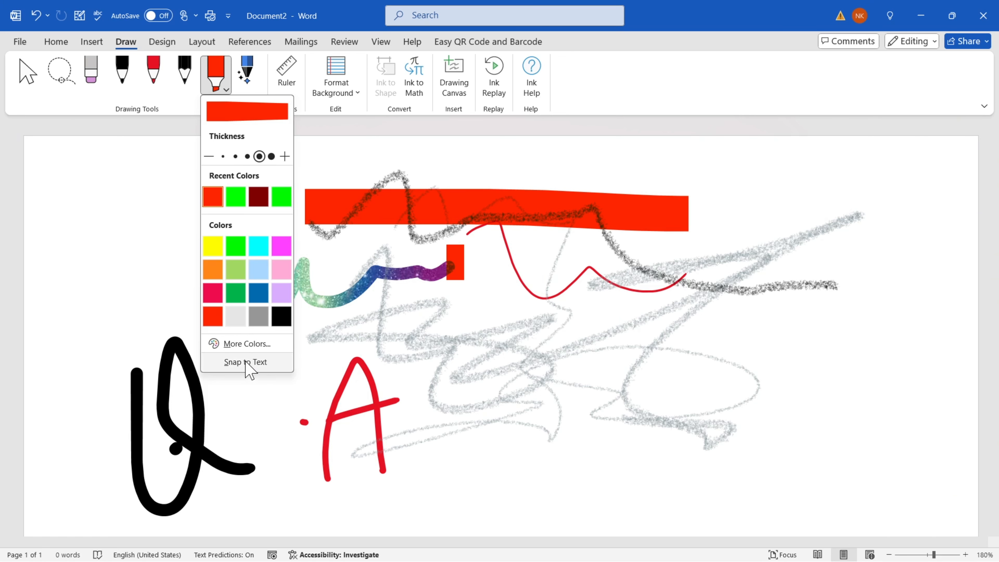
{"action": "left_click", "coordinate": [573, 322]}
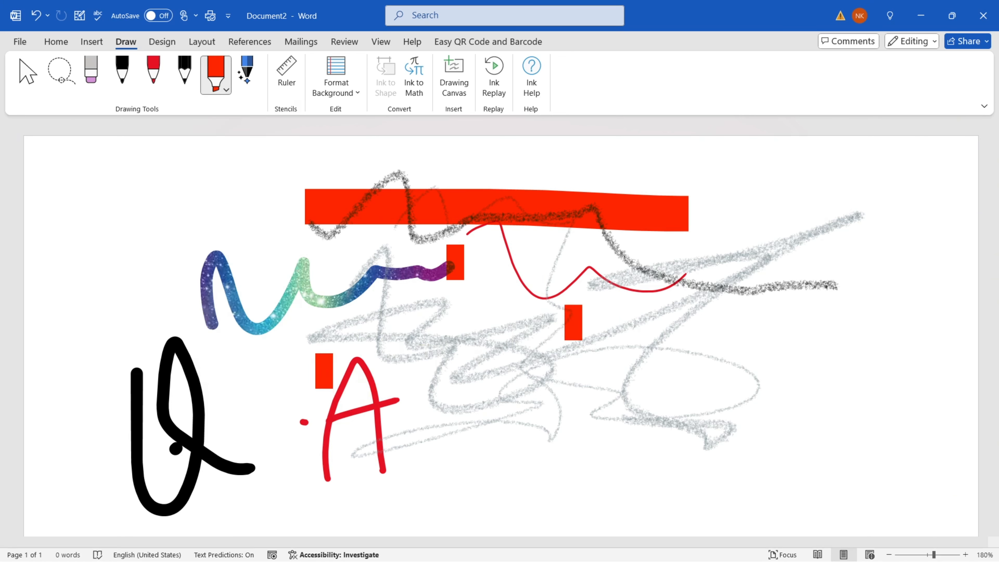
{"action": "left_click_drag", "start_coordinate": [329, 340], "coordinate": [412, 338]}
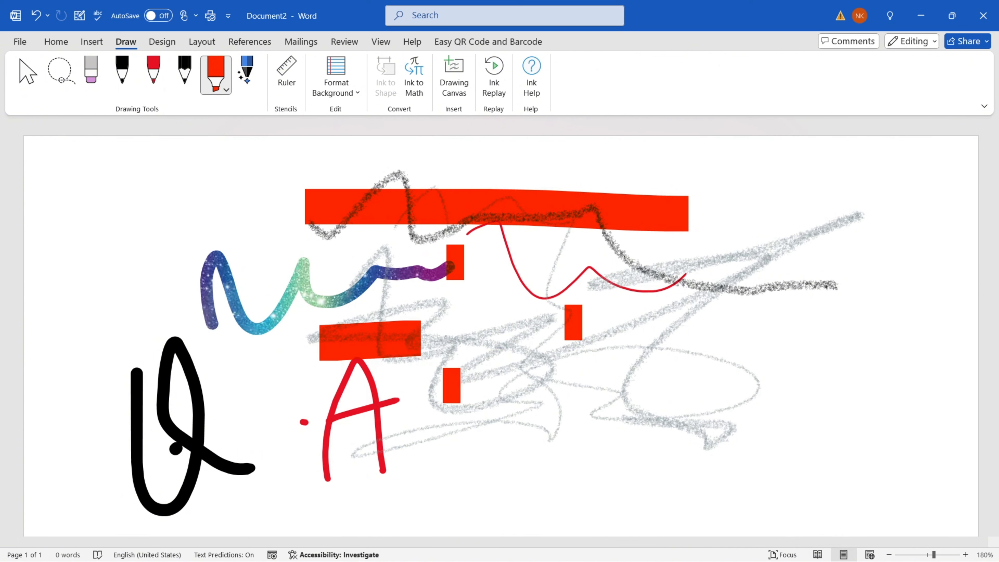
{"action": "left_click_drag", "start_coordinate": [451, 386], "coordinate": [604, 382]}
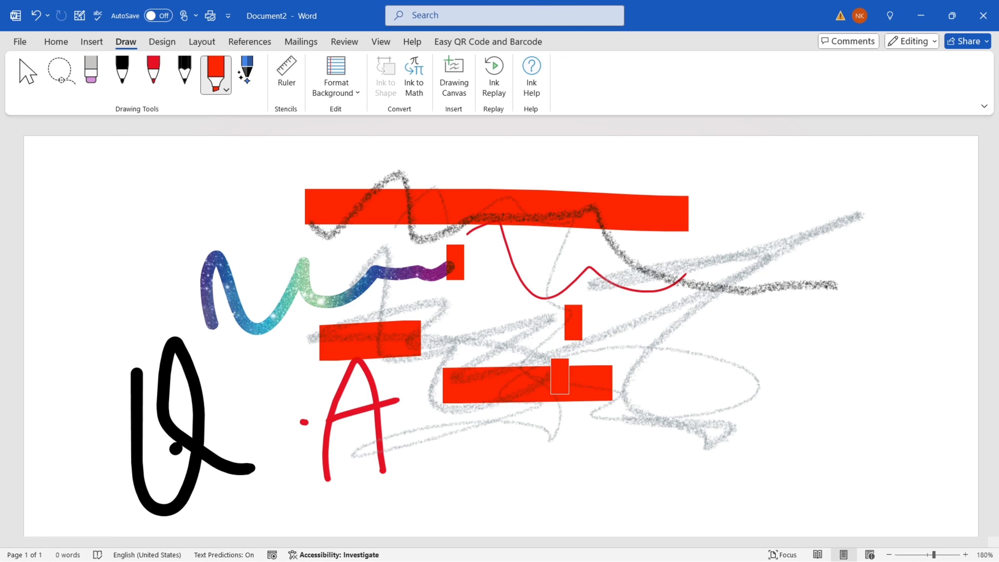
{"action": "left_click", "coordinate": [410, 235]}
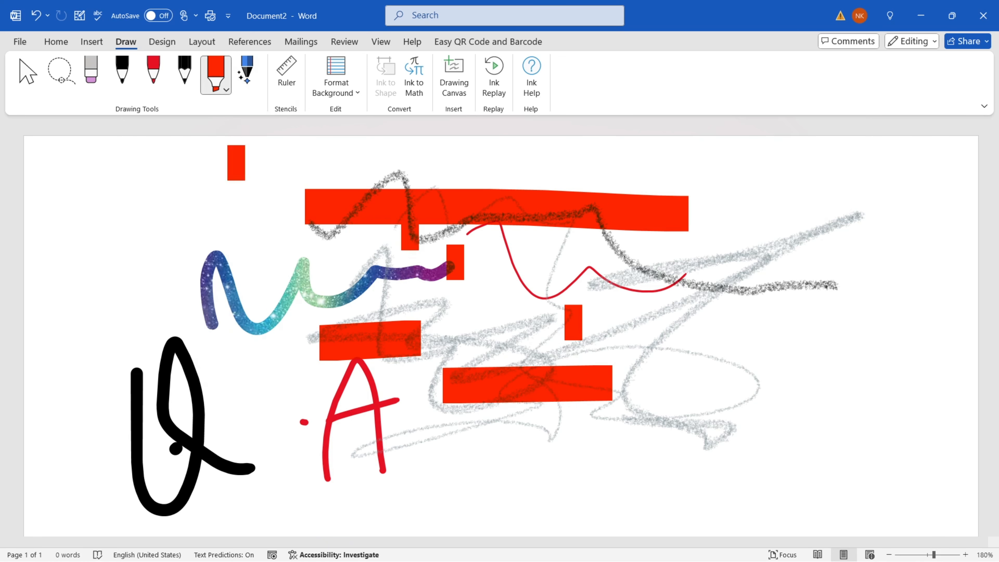
Turn on Snap to Text for the highlighter and try highlighting across the ink and empty areas of the page.
{"action": "left_click", "coordinate": [227, 90]}
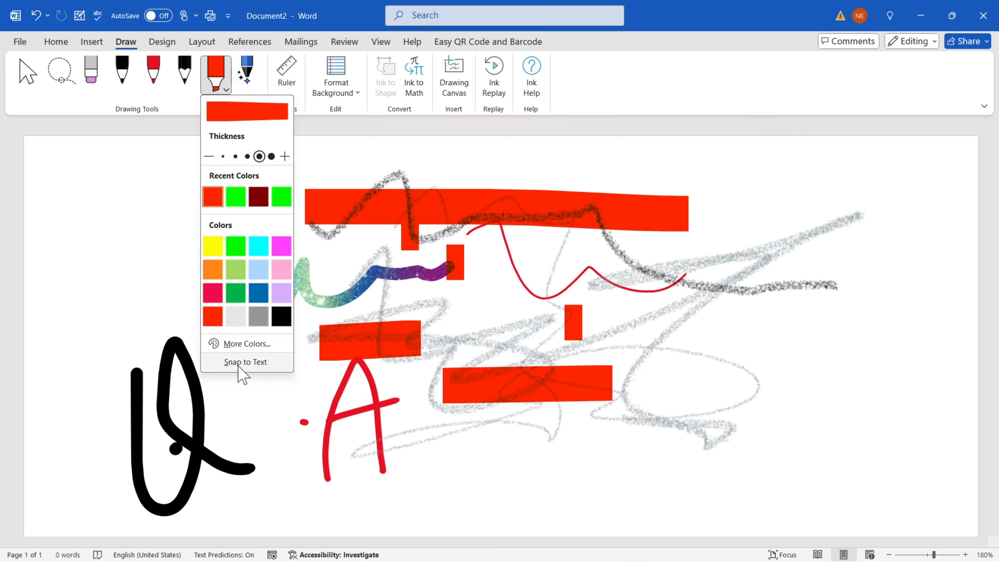
{"action": "left_click", "coordinate": [230, 361]}
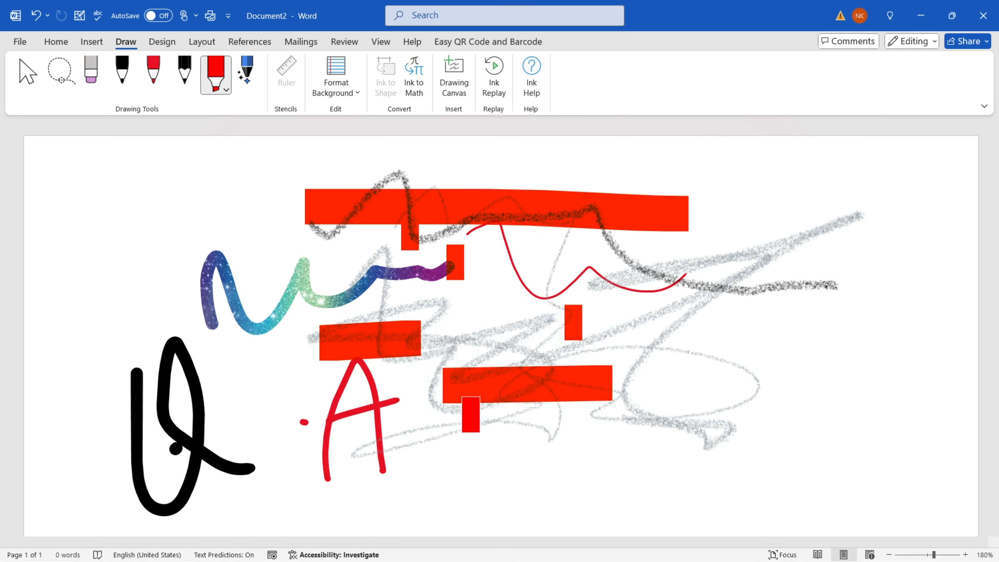
{"action": "left_click_drag", "start_coordinate": [302, 435], "coordinate": [570, 431]}
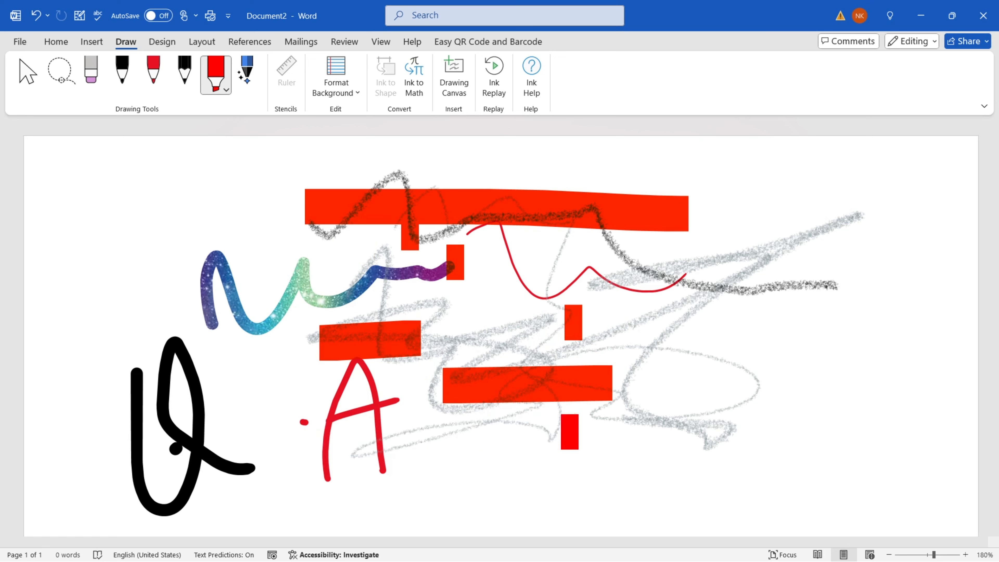
{"action": "left_click_drag", "start_coordinate": [215, 260], "coordinate": [438, 270]}
{"action": "left_click_drag", "start_coordinate": [578, 272], "coordinate": [641, 271]}
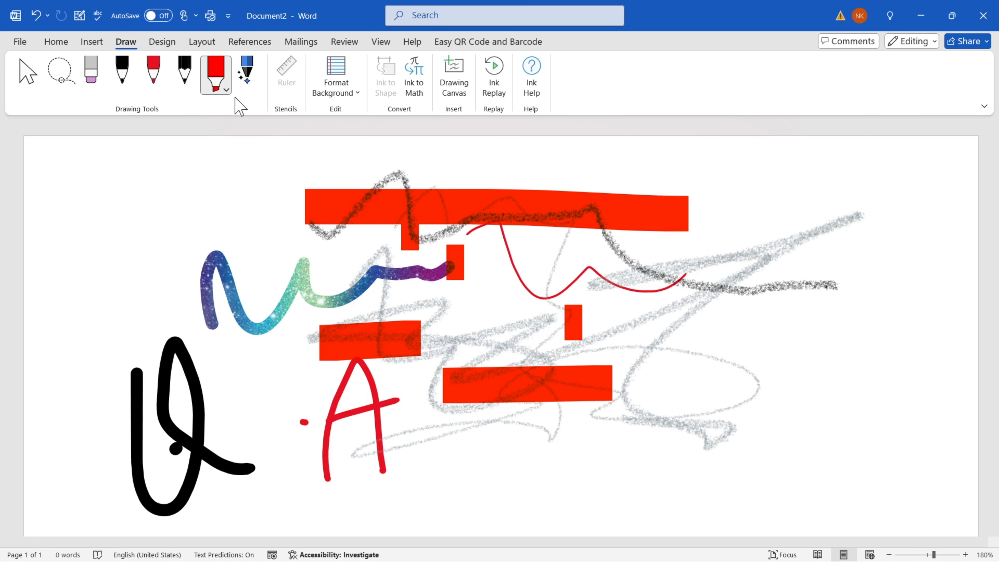
Turn off Snap to Text for the highlighter and make a stroke across the galaxy squiggle.
{"action": "left_click", "coordinate": [227, 90]}
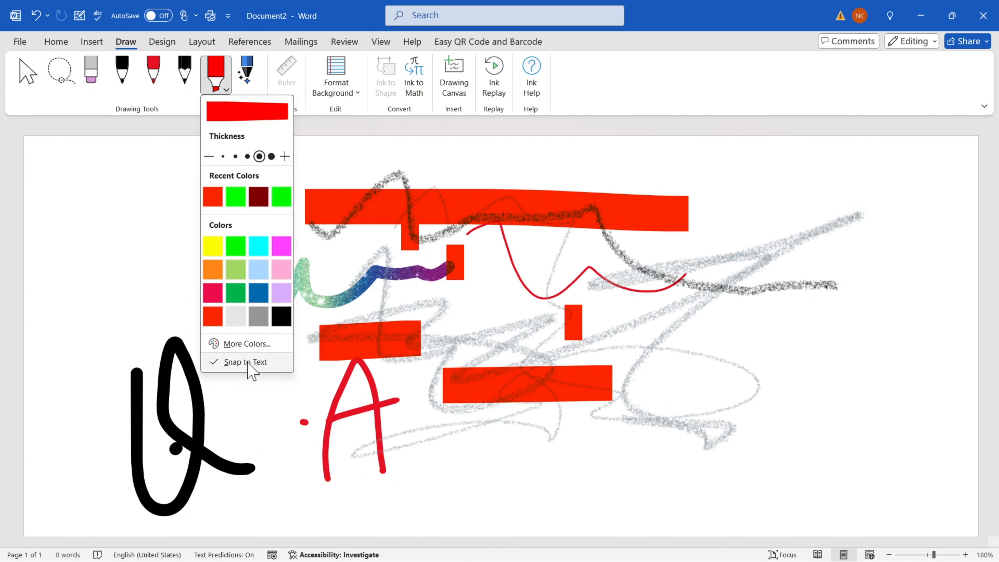
{"action": "left_click", "coordinate": [248, 364]}
{"action": "left_click_drag", "start_coordinate": [147, 255], "coordinate": [373, 271]}
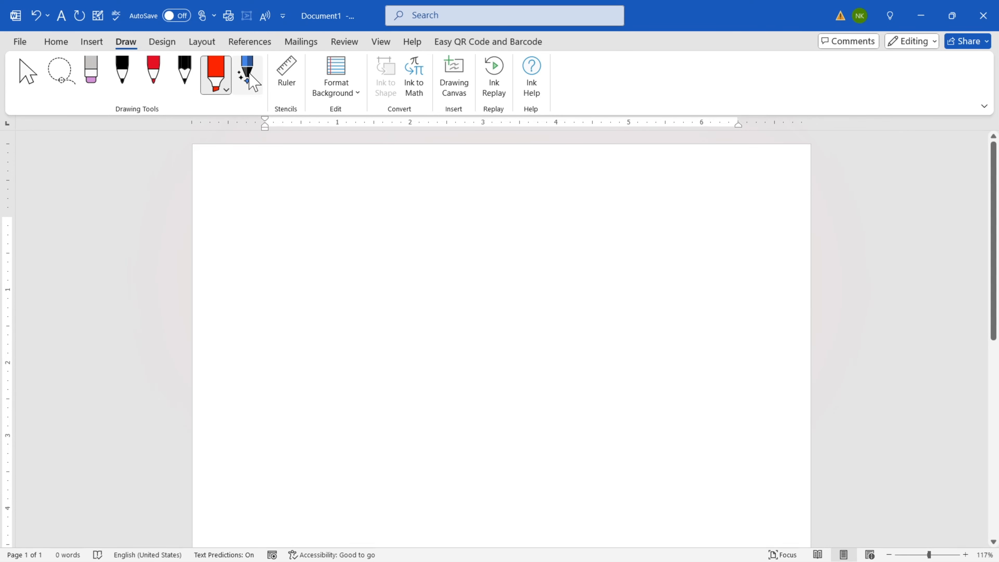
Place a small red highlighter mark near the start of the blank Document1 and view the highlighter's thickness and color options.
{"action": "left_click", "coordinate": [252, 83]}
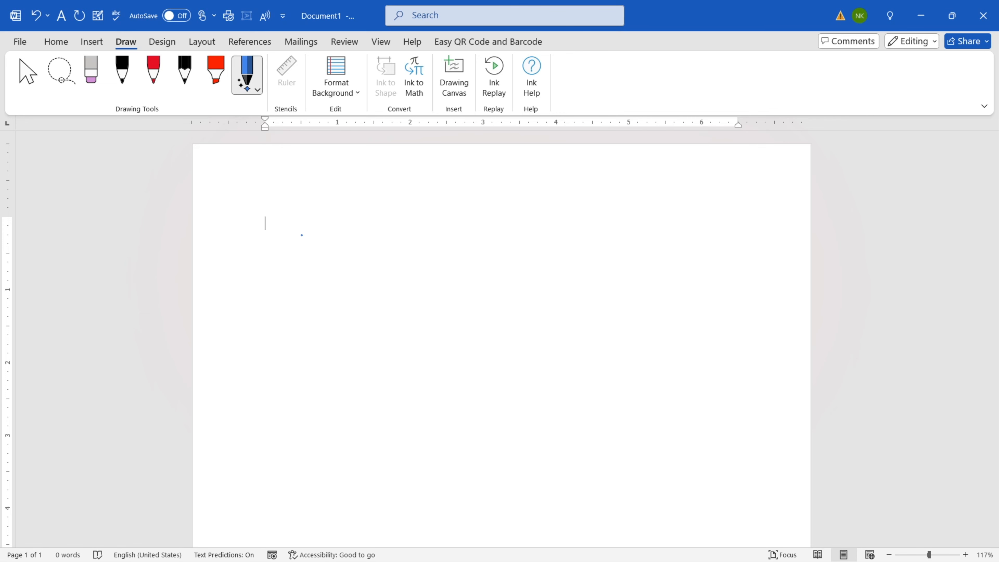
{"action": "left_click", "coordinate": [216, 88]}
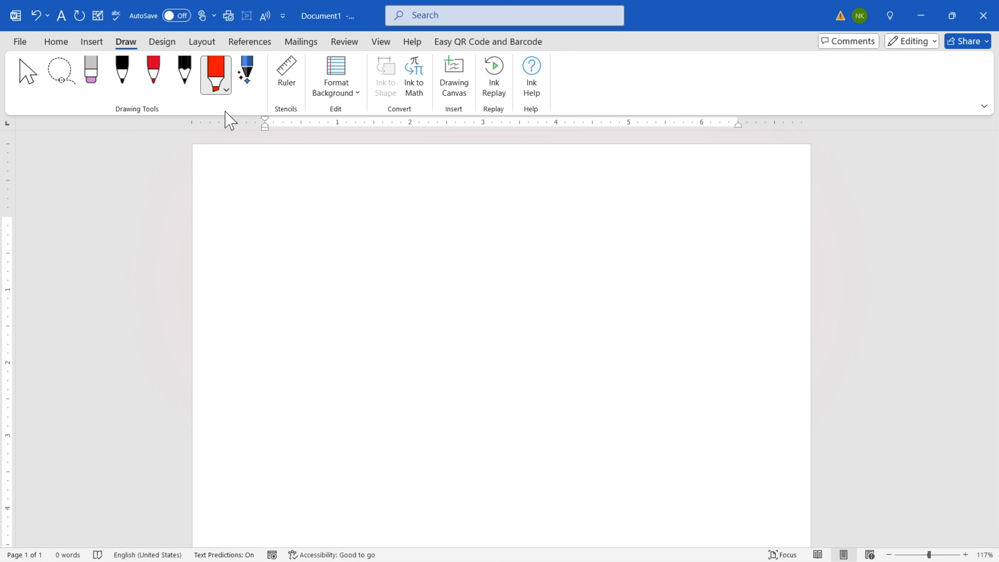
{"action": "left_click", "coordinate": [226, 91]}
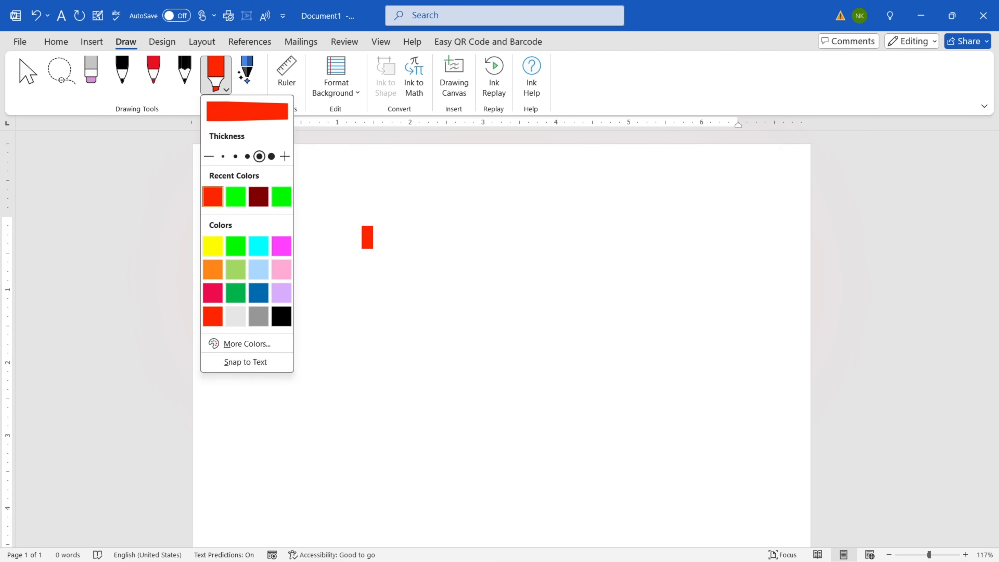
Handwrite Rand() with the Action Pen, complete the line as =Rand(), and run it to generate sample paragraphs.
{"action": "left_click", "coordinate": [249, 93]}
{"action": "left_click", "coordinate": [246, 83]}
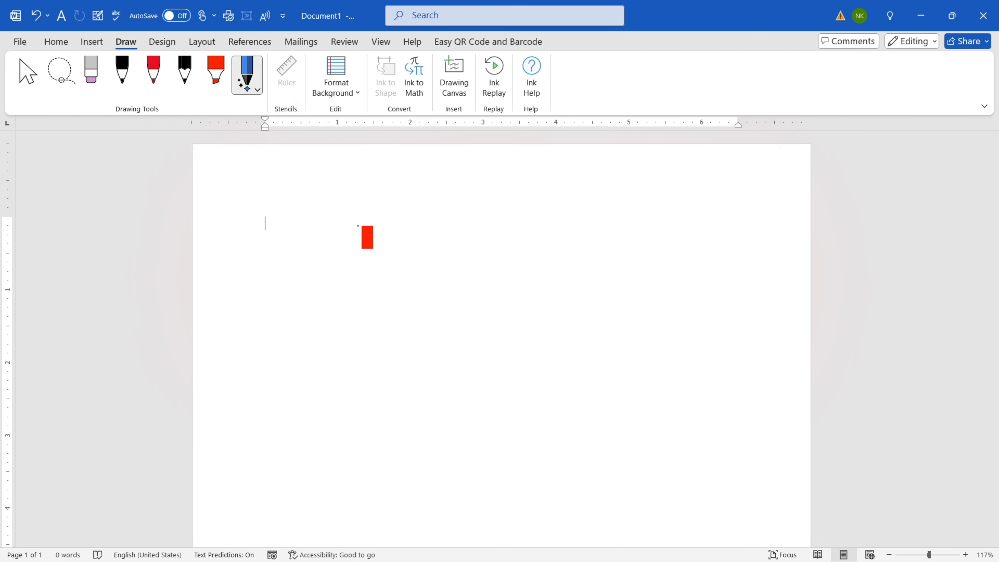
{"action": "left_click_drag", "start_coordinate": [357, 226], "coordinate": [399, 273]}
{"action": "left_click_drag", "start_coordinate": [389, 211], "coordinate": [397, 268]}
{"action": "type", "text": "Rand()"}
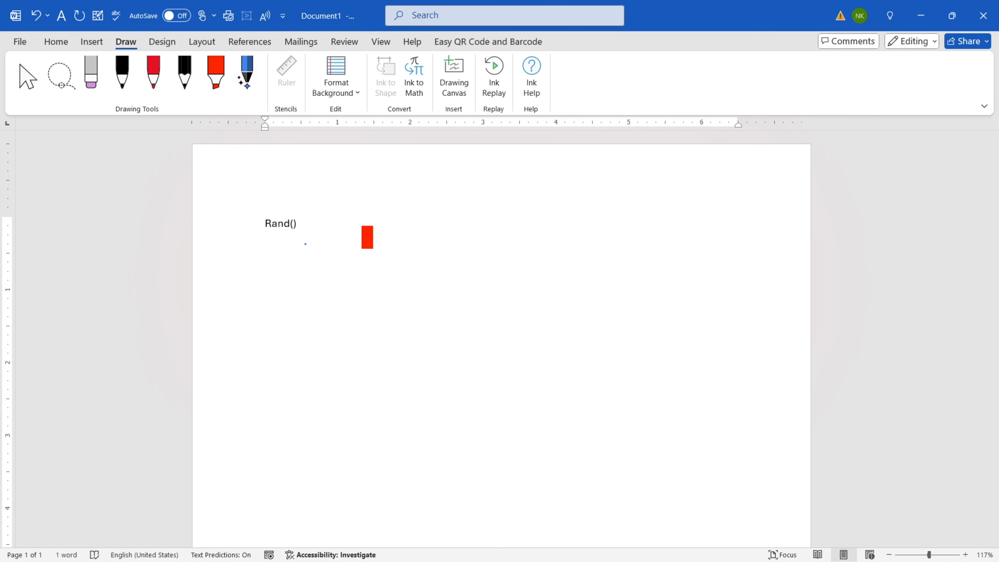
{"action": "key", "text": "Home"}
{"action": "type", "text": "="}
{"action": "key", "text": "End"}
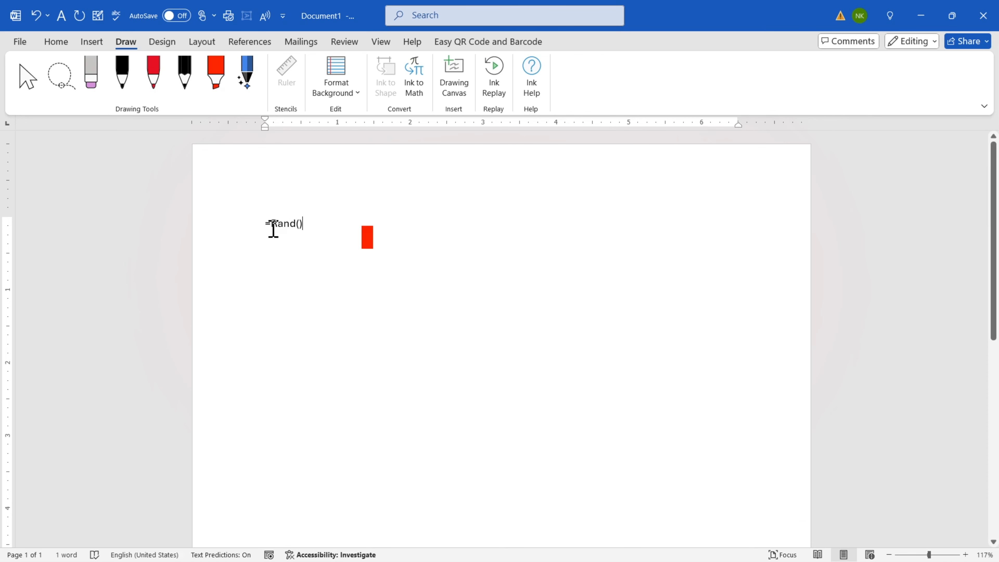
{"action": "key", "text": "Return"}
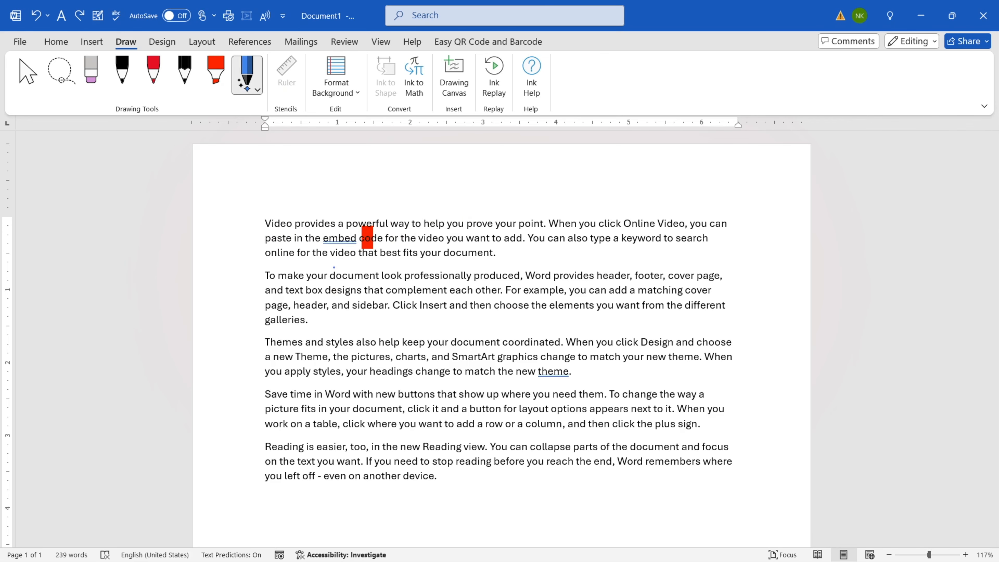
Use the Action Pen to select the first paragraph and then the word "document", and mark "Video" with the red highlighter.
{"action": "mouse_move", "coordinate": [273, 264]}
{"action": "left_mouse_down"}
{"action": "mouse_move", "coordinate": [698, 262]}
{"action": "mouse_move", "coordinate": [688, 202]}
{"action": "mouse_move", "coordinate": [310, 209]}
{"action": "left_mouse_up"}
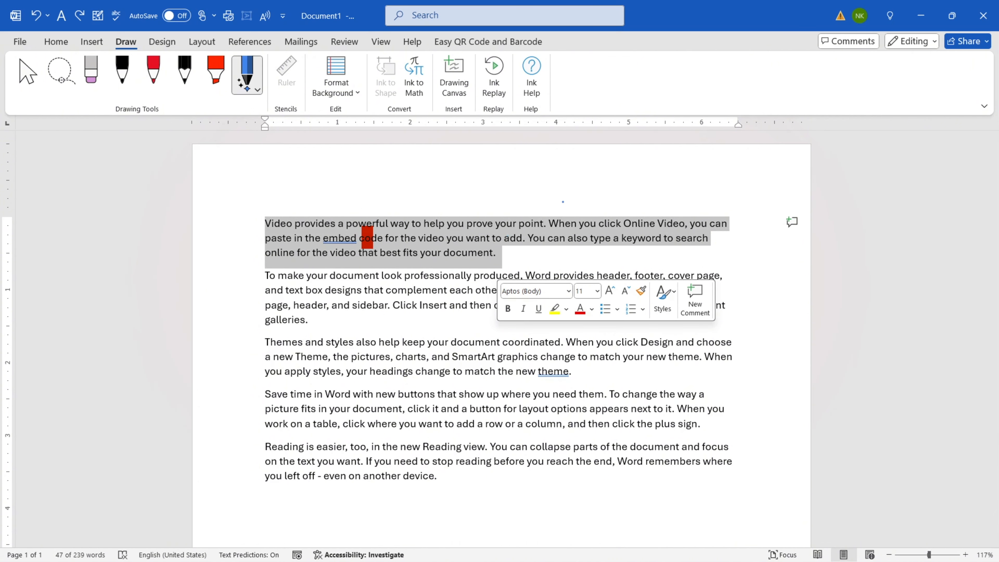
{"action": "left_click_drag", "start_coordinate": [329, 283], "coordinate": [358, 283]}
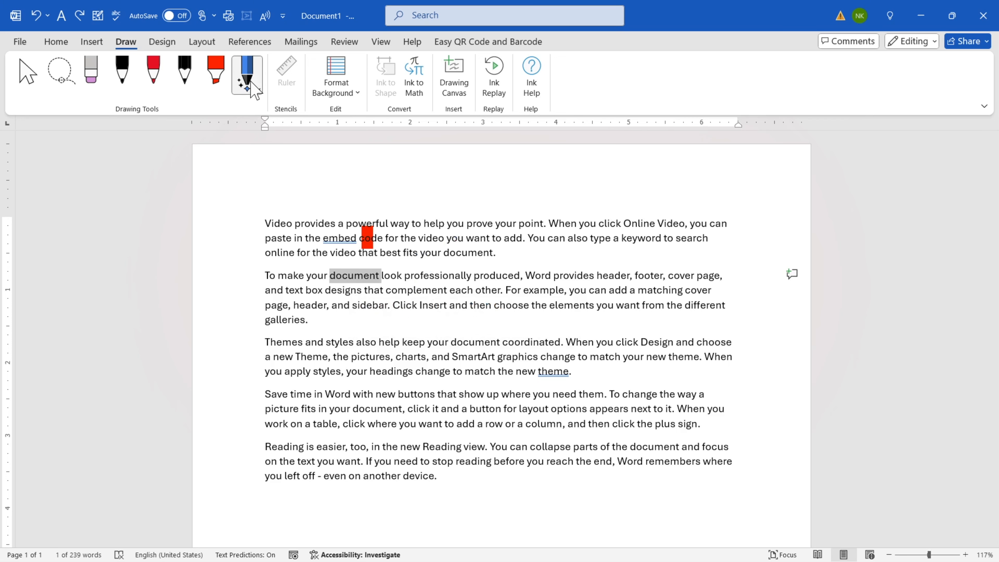
{"action": "left_click", "coordinate": [215, 74]}
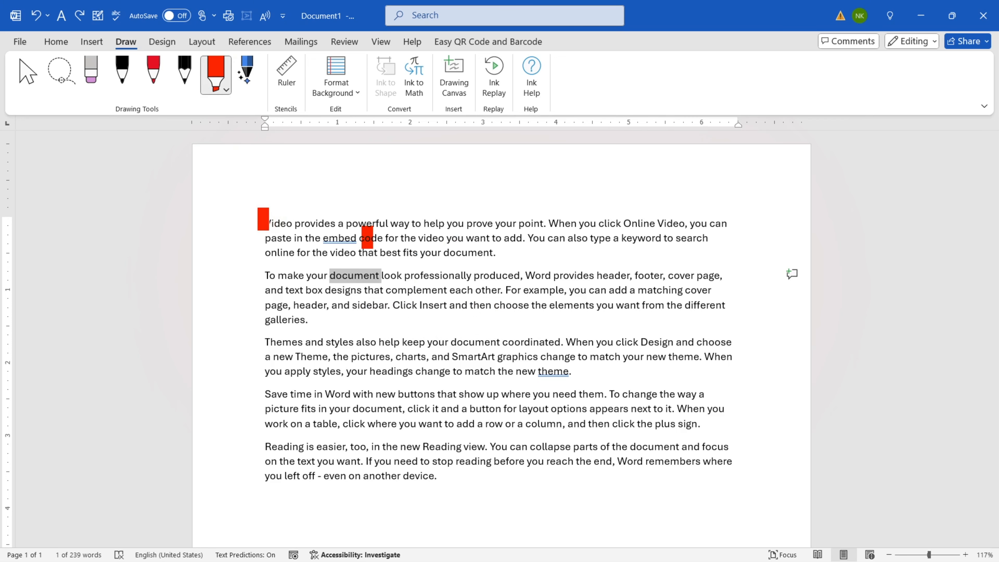
{"action": "left_click_drag", "start_coordinate": [261, 217], "coordinate": [295, 223]}
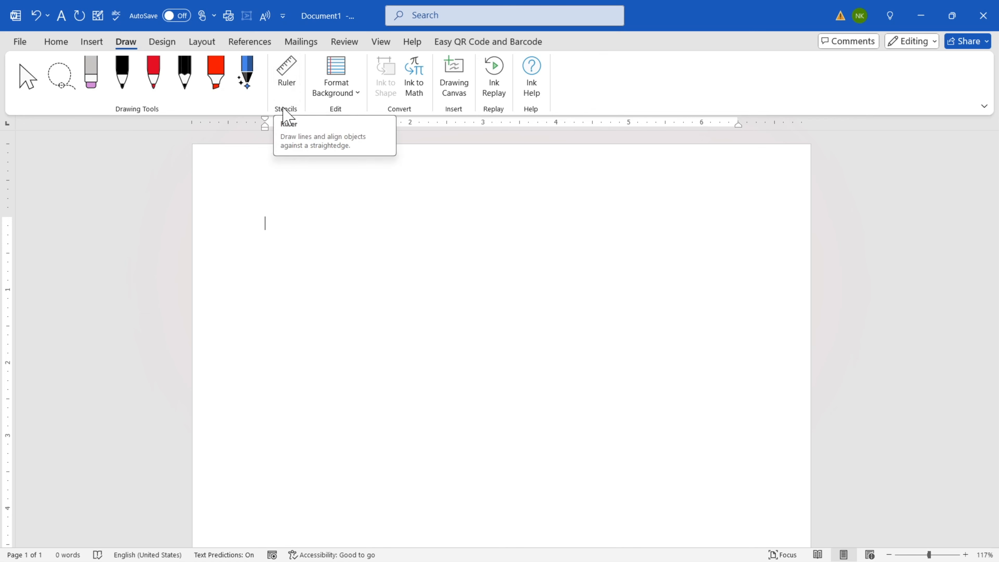
Compare the ruler's availability across the pens, show it with the black pen active, and rotate it to about 71 degrees.
{"action": "left_click", "coordinate": [130, 89]}
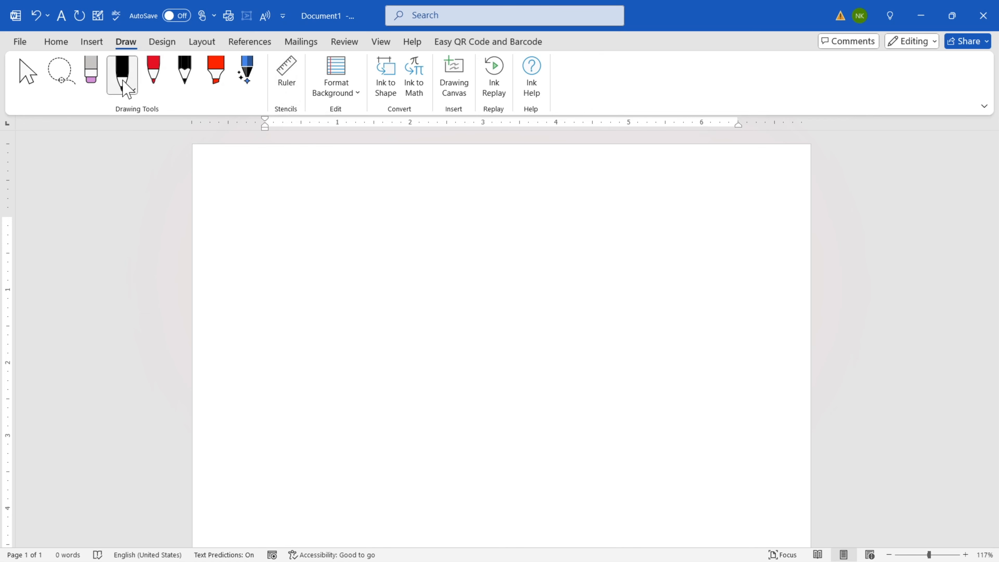
{"action": "left_click", "coordinate": [156, 89]}
{"action": "left_click", "coordinate": [252, 73]}
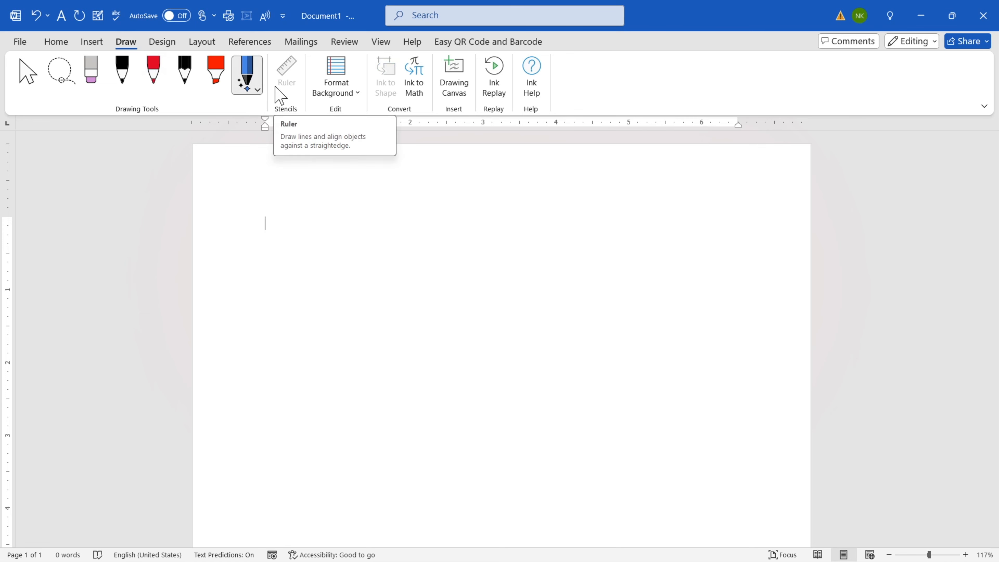
{"action": "left_click", "coordinate": [131, 86]}
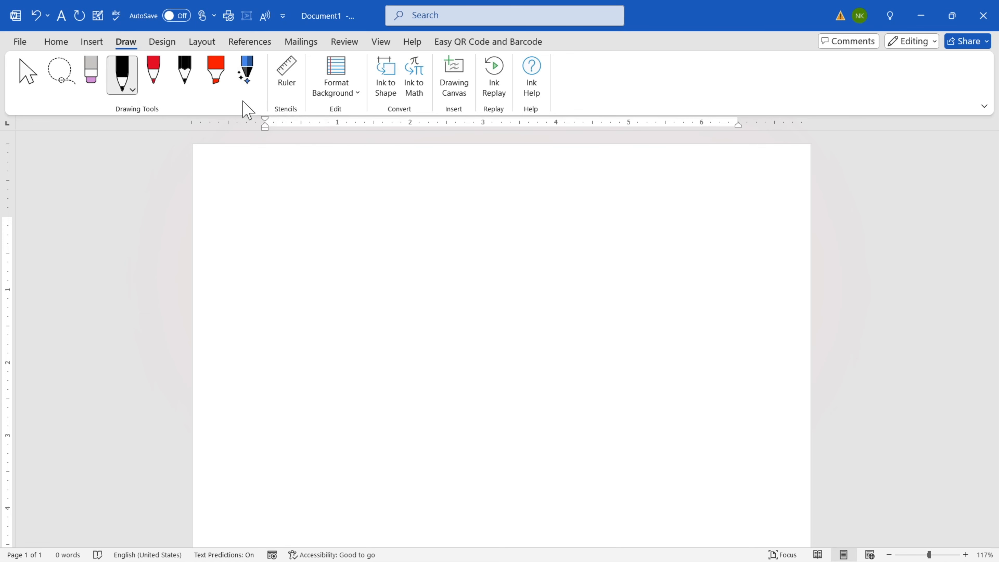
{"action": "left_click", "coordinate": [287, 84]}
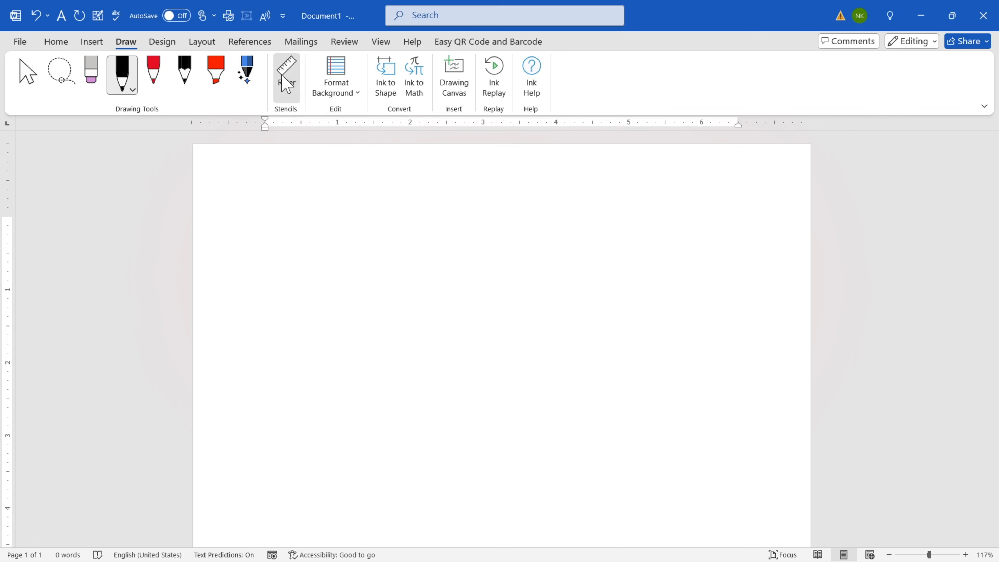
{"action": "mouse_move", "coordinate": [548, 290]}
{"action": "left_mouse_down"}
{"action": "mouse_move", "coordinate": [511, 321]}
{"action": "mouse_move", "coordinate": [537, 294]}
{"action": "mouse_move", "coordinate": [512, 296]}
{"action": "mouse_move", "coordinate": [531, 295]}
{"action": "left_mouse_up"}
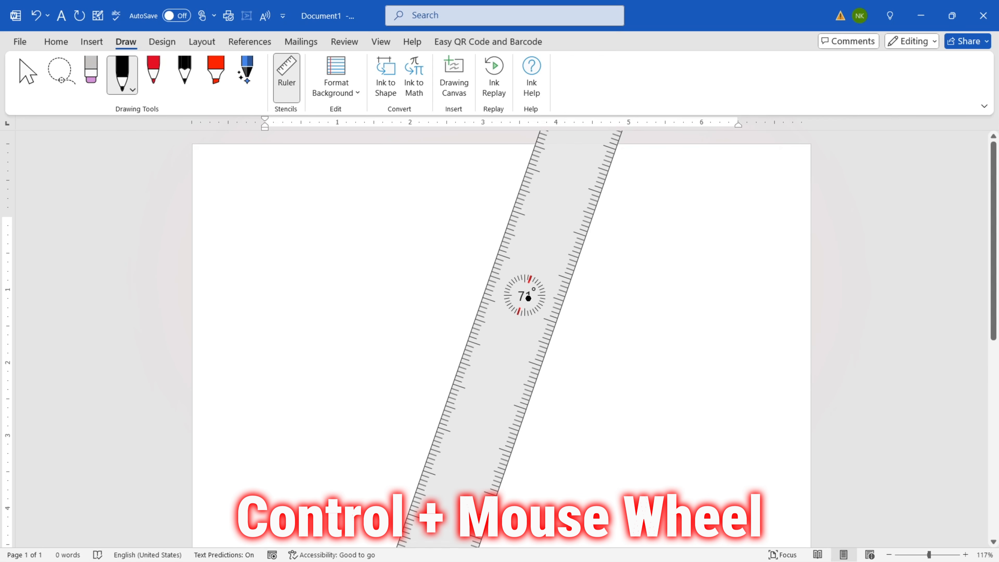
Rotate the drawing ruler to about 1 degree and draw a thick black line along each of its two edges.
{"action": "scroll", "coordinate": [528, 298], "scroll_direction": "up", "scroll_amount": 16}
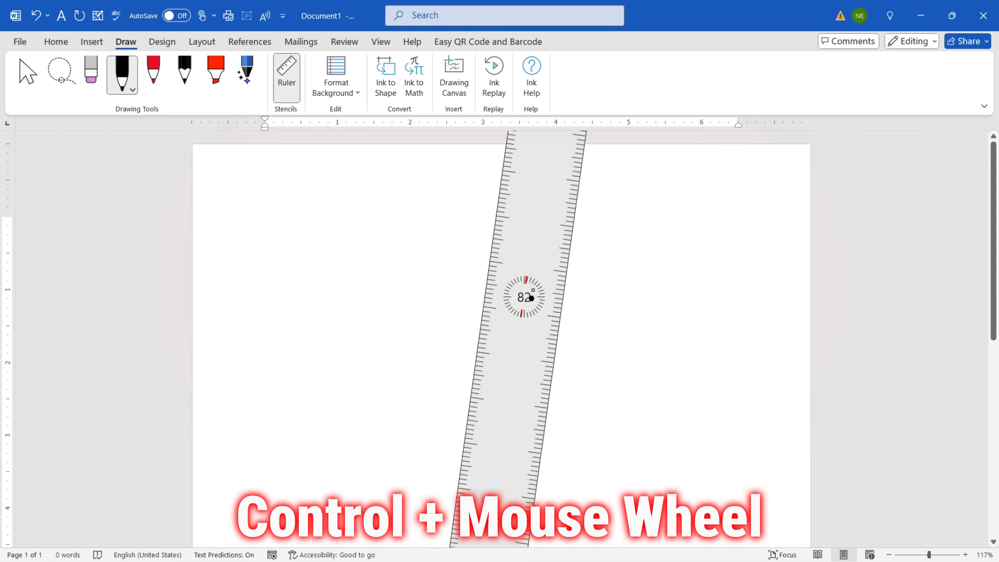
{"action": "scroll", "coordinate": [528, 298], "scroll_direction": "up", "scroll_amount": 12}
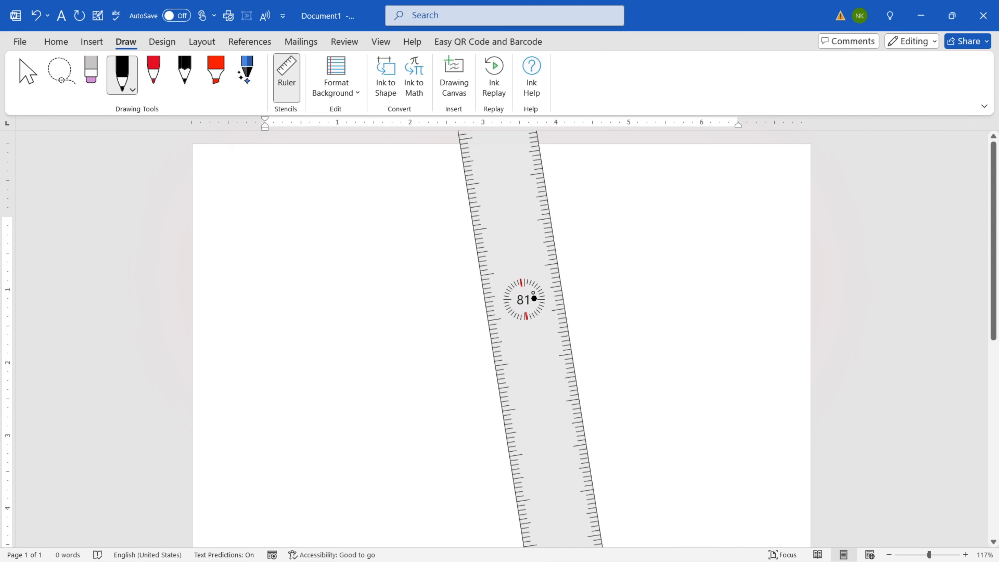
{"action": "scroll", "coordinate": [534, 299], "scroll_direction": "up", "scroll_amount": 20}
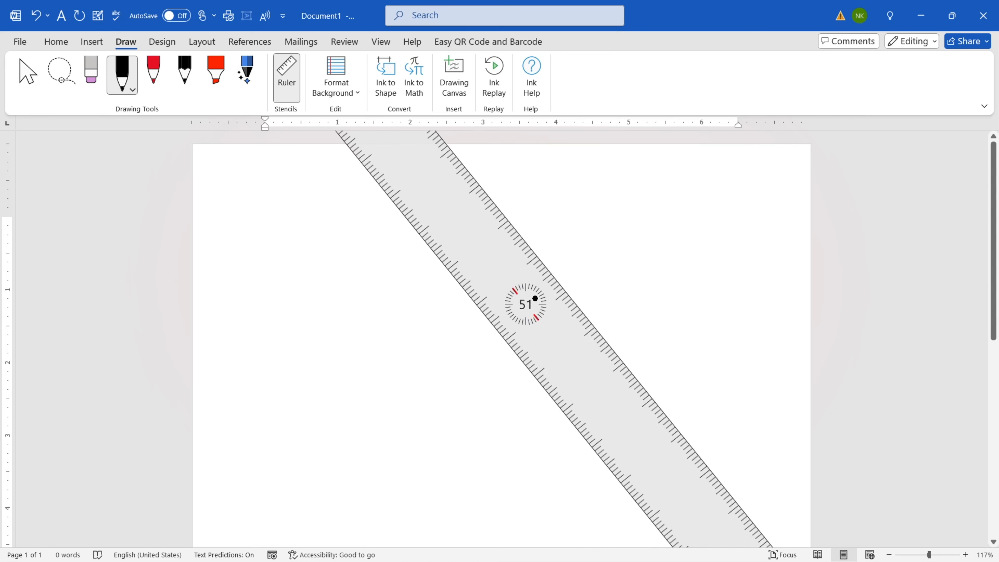
{"action": "scroll", "coordinate": [535, 298], "scroll_direction": "up", "scroll_amount": 20}
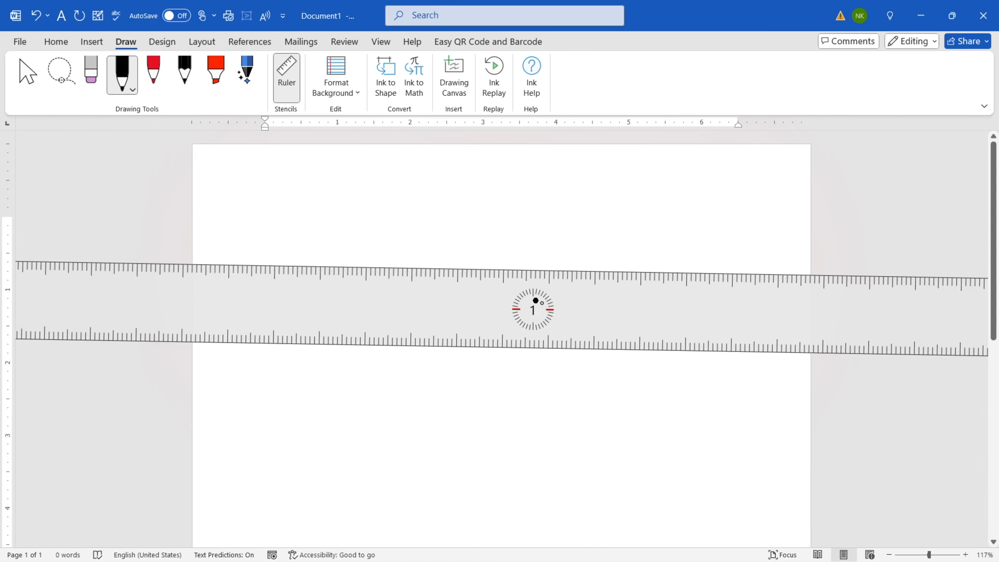
{"action": "scroll", "coordinate": [535, 301], "scroll_direction": "up", "scroll_amount": 2}
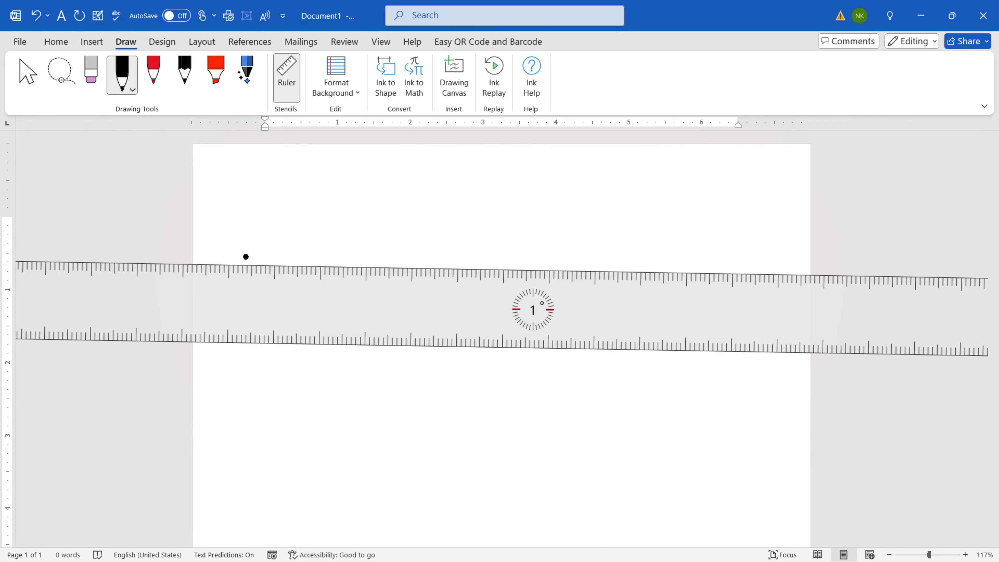
{"action": "mouse_move", "coordinate": [201, 261]}
{"action": "left_mouse_down"}
{"action": "mouse_move", "coordinate": [397, 264]}
{"action": "mouse_move", "coordinate": [839, 296]}
{"action": "left_mouse_up"}
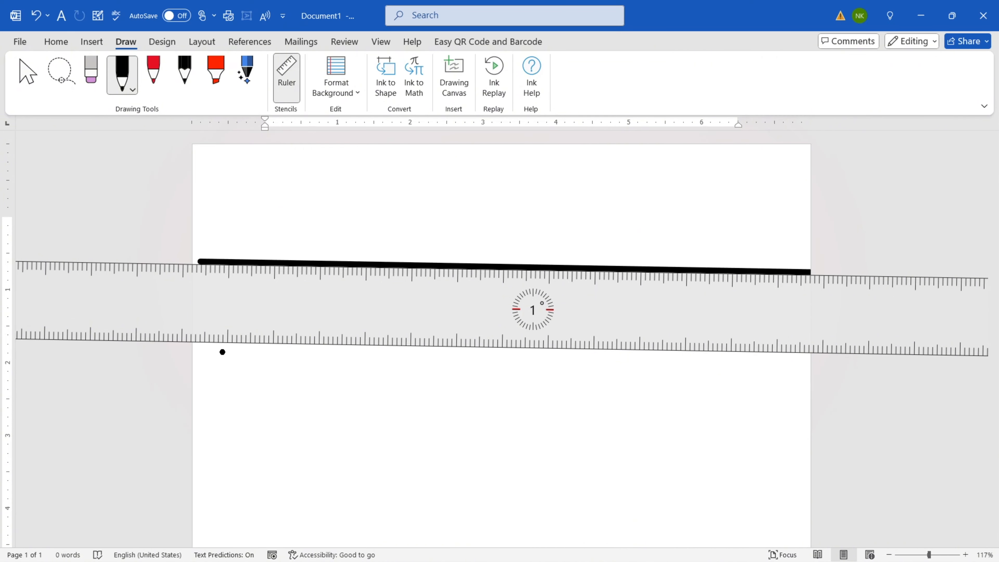
{"action": "left_click_drag", "start_coordinate": [201, 345], "coordinate": [809, 356]}
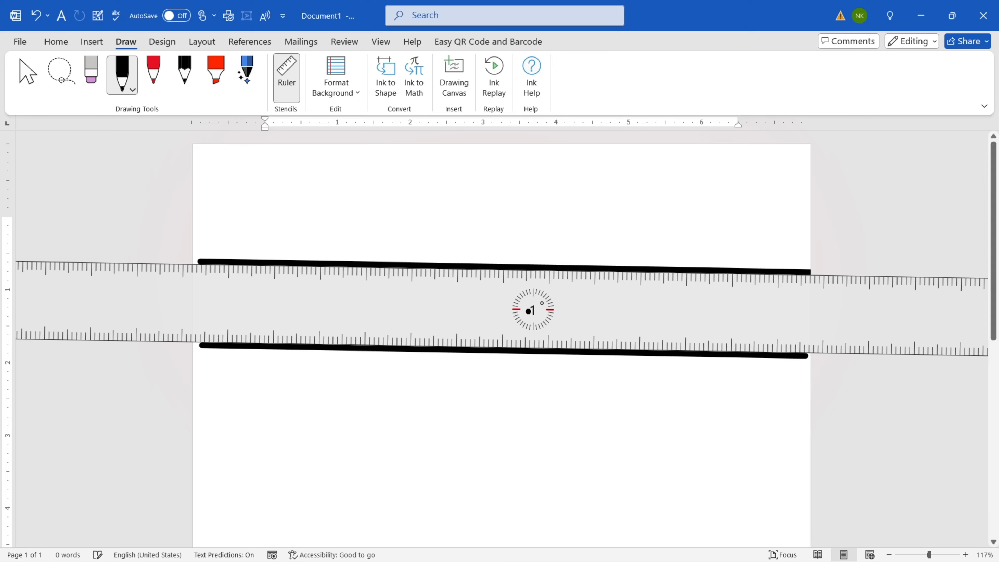
Rotate the ruler to about 23 degrees and draw a black diagonal along each edge between the two long lines.
{"action": "scroll", "coordinate": [529, 310], "scroll_direction": "down", "scroll_amount": 20}
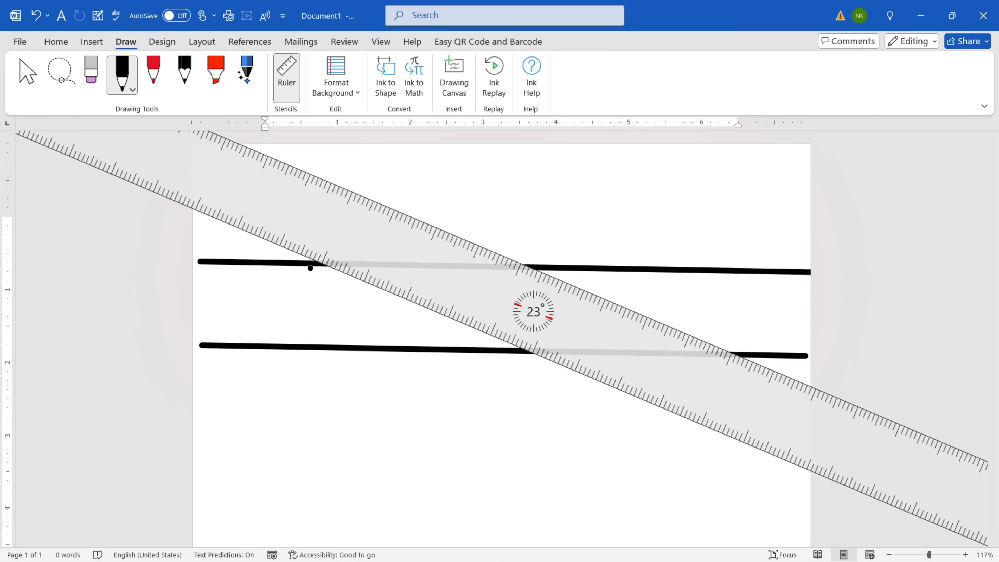
{"action": "left_click_drag", "start_coordinate": [311, 268], "coordinate": [496, 348]}
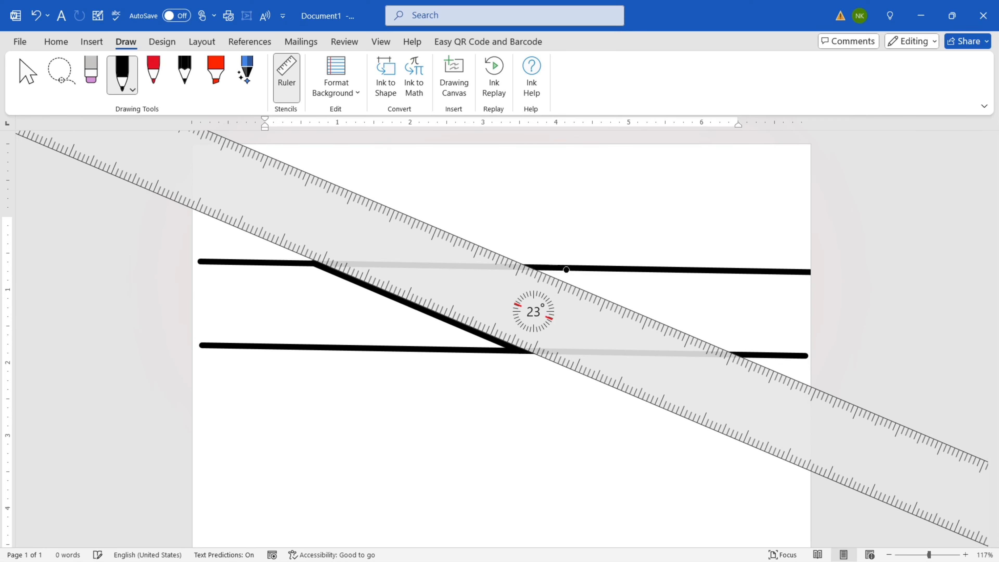
{"action": "left_click_drag", "start_coordinate": [541, 270], "coordinate": [732, 361]}
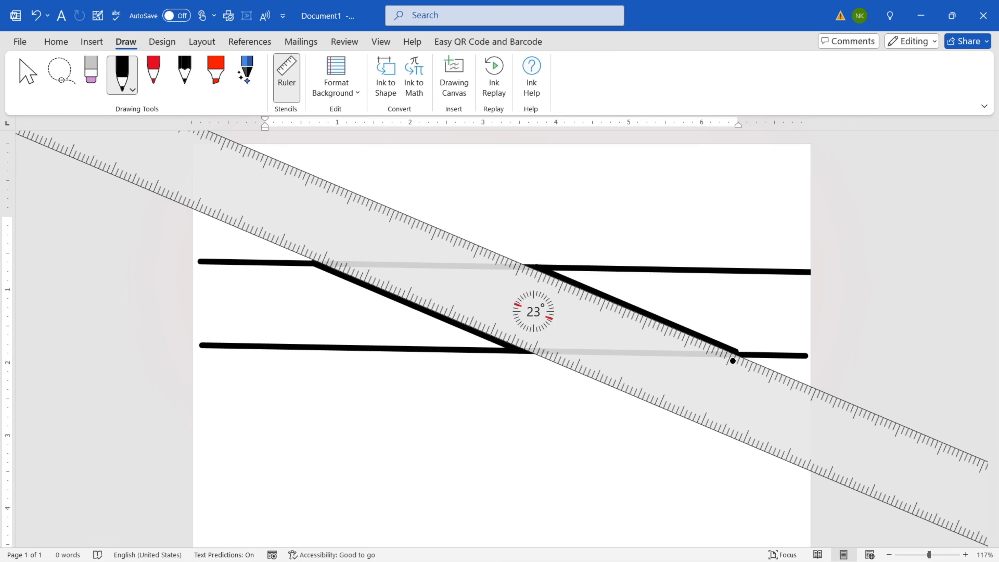
Hide the drawing ruler and undo the black lines drawn on the page.
{"action": "left_click", "coordinate": [293, 92]}
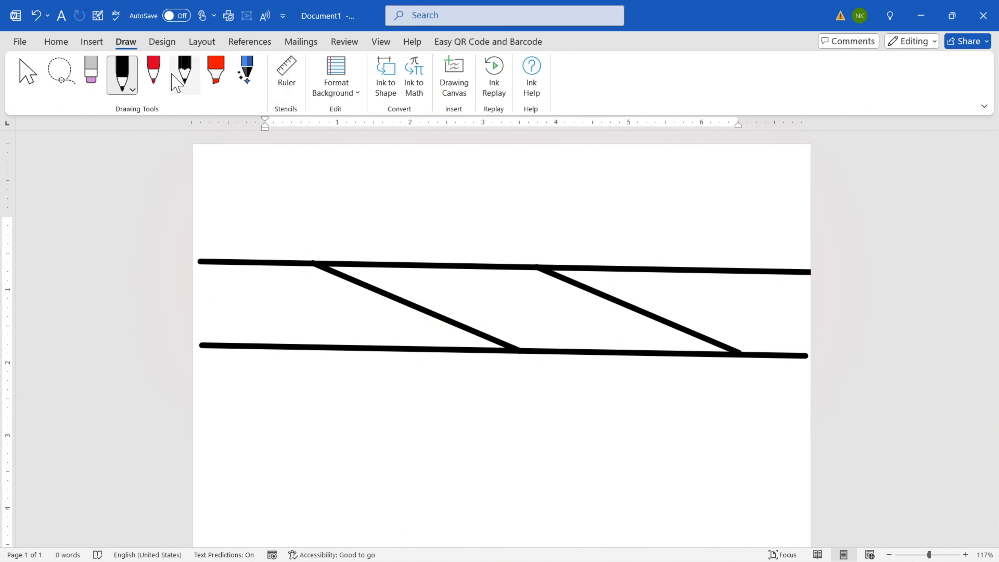
{"action": "key", "text": "Escape"}
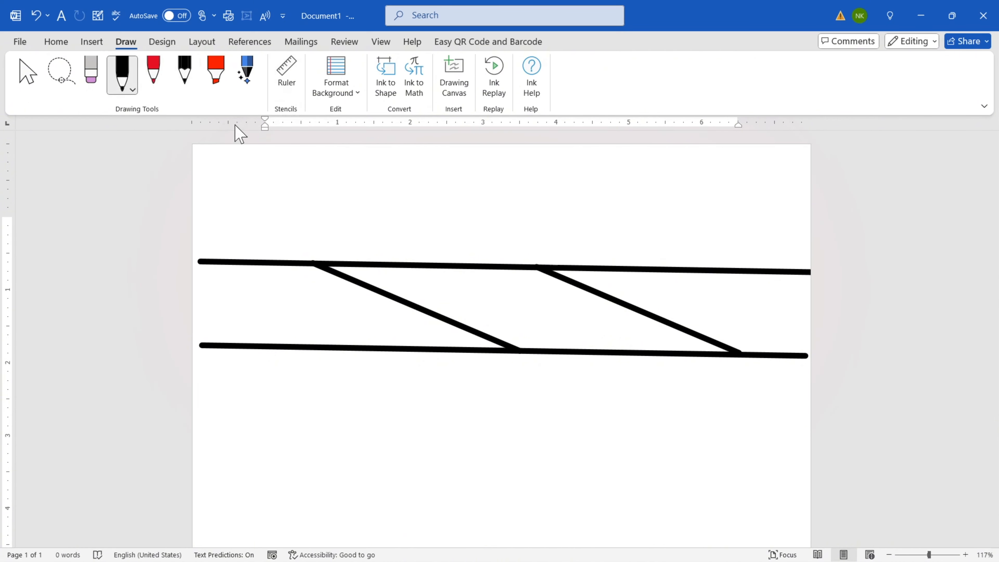
{"action": "key", "text": "ctrl+z"}
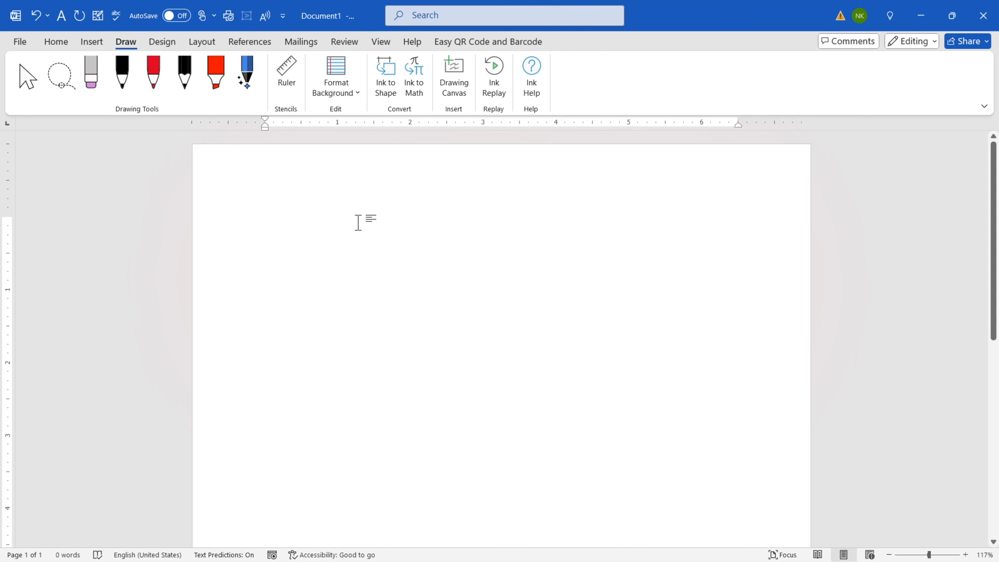
Apply Narrow Ruled lines to the page background and inspect the ruled page.
{"action": "scroll", "coordinate": [358, 223], "scroll_direction": "up", "scroll_amount": 1}
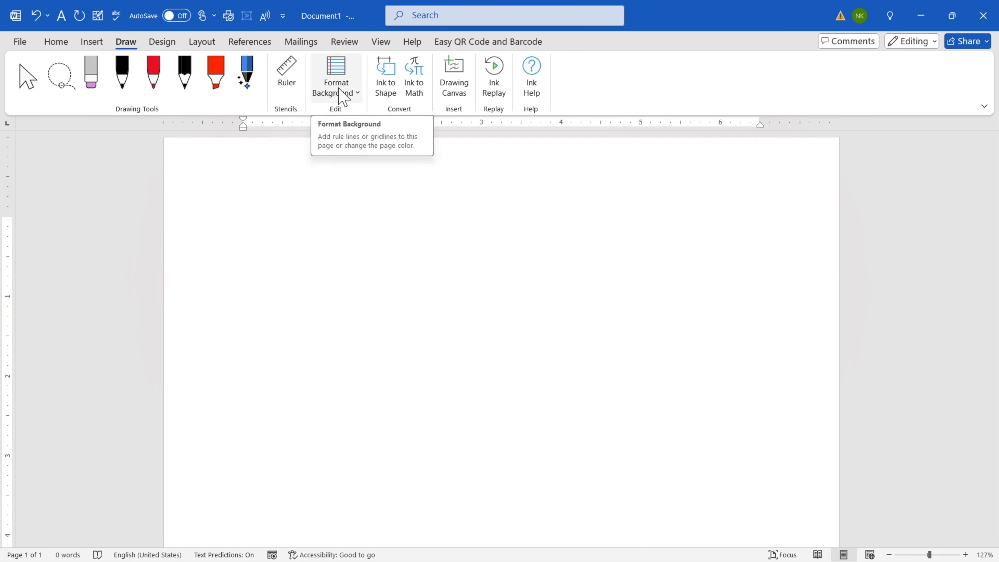
{"action": "left_click", "coordinate": [341, 96]}
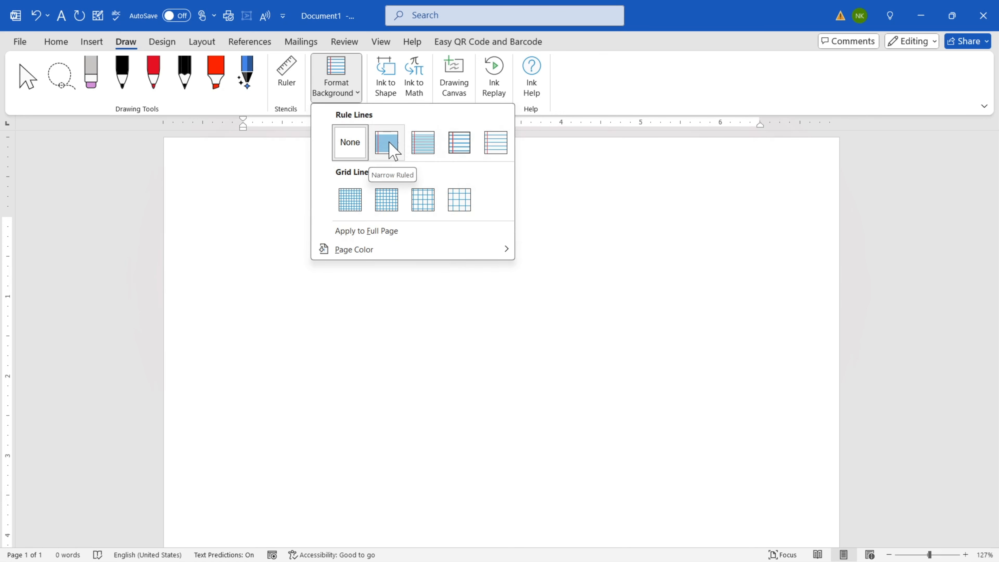
{"action": "left_click", "coordinate": [393, 152]}
{"action": "scroll", "coordinate": [323, 294], "scroll_direction": "down", "scroll_amount": 10}
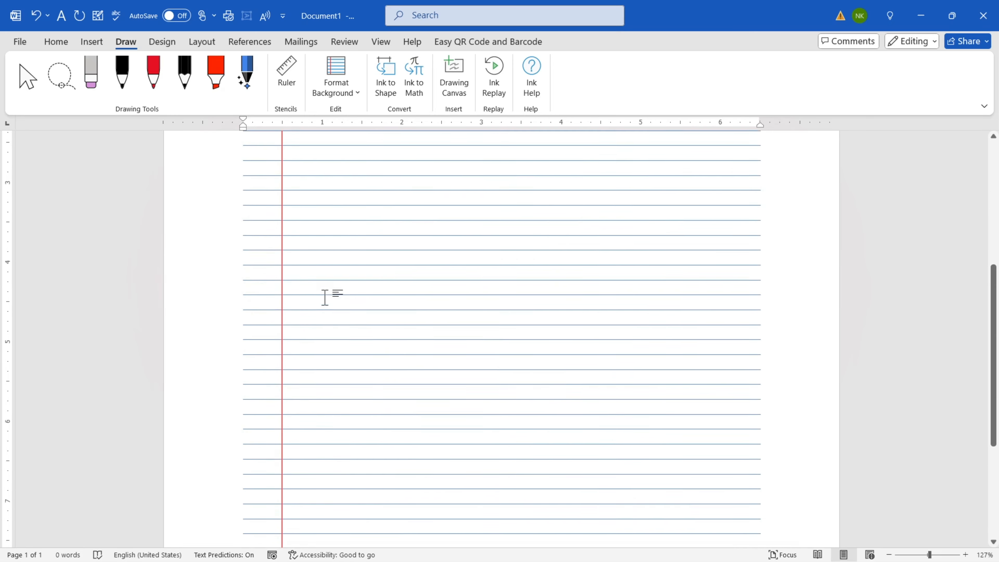
{"action": "scroll", "coordinate": [329, 293], "scroll_direction": "up", "scroll_amount": 7}
{"action": "scroll", "coordinate": [327, 294], "scroll_direction": "down", "scroll_amount": 4}
{"action": "scroll", "coordinate": [322, 299], "scroll_direction": "up", "scroll_amount": 3}
{"action": "left_click", "coordinate": [345, 92]}
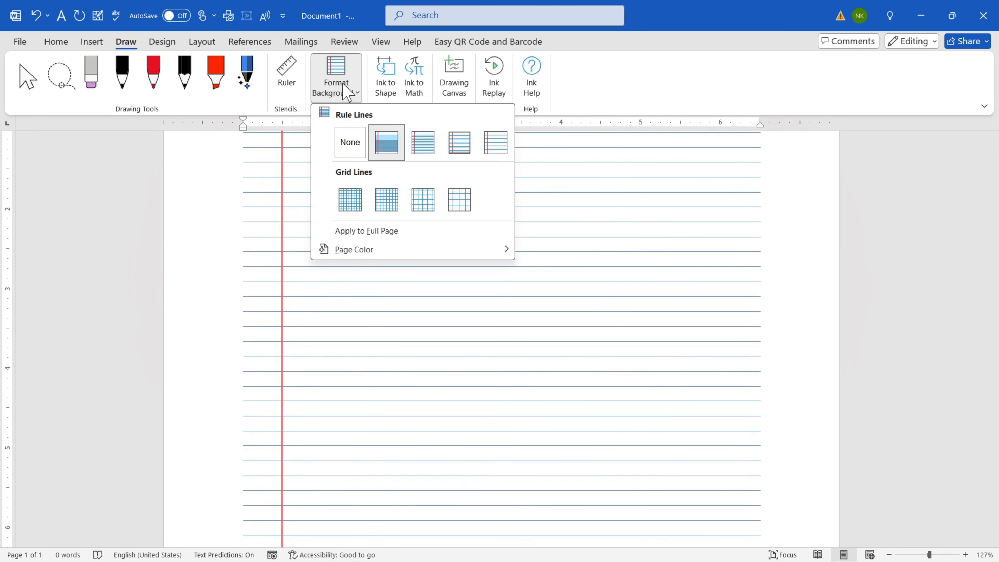
{"action": "left_click", "coordinate": [350, 142]}
{"action": "scroll", "coordinate": [354, 218], "scroll_direction": "up", "scroll_amount": 2}
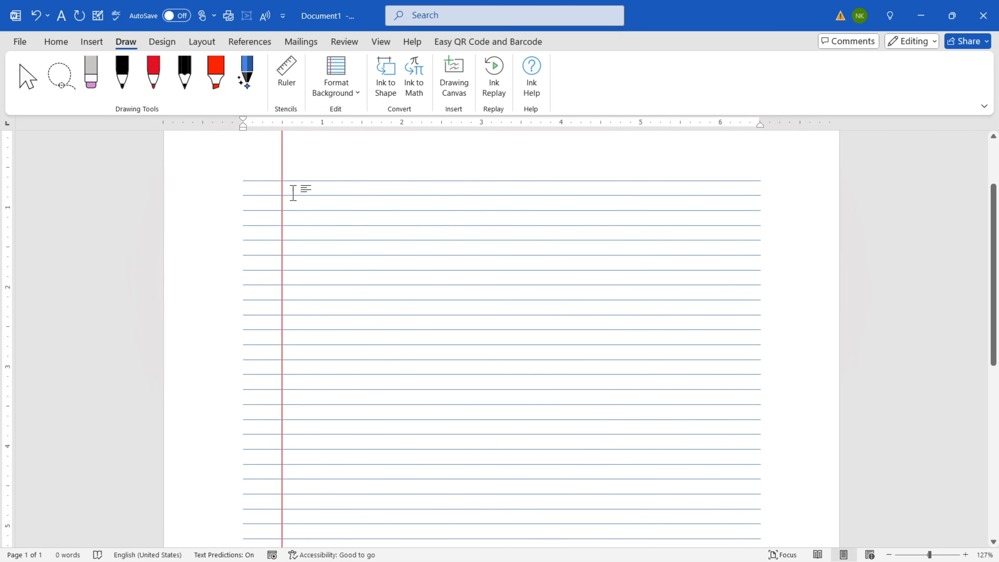
{"action": "scroll", "coordinate": [307, 203], "scroll_direction": "up", "scroll_amount": 5, "text": "ctrl"}
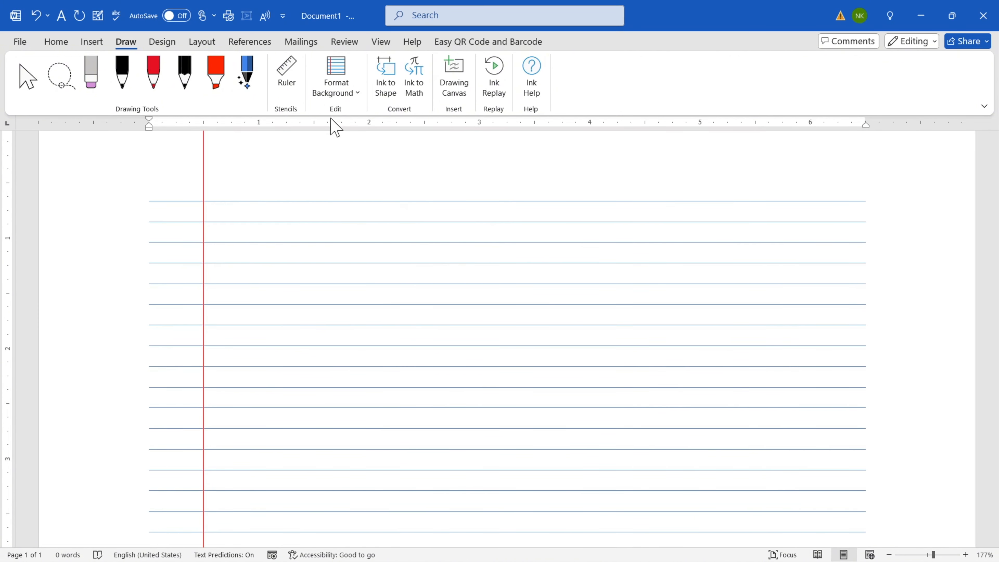
Change the background rule lines to the next wider spacing and to the widest spacing.
{"action": "left_click", "coordinate": [336, 93]}
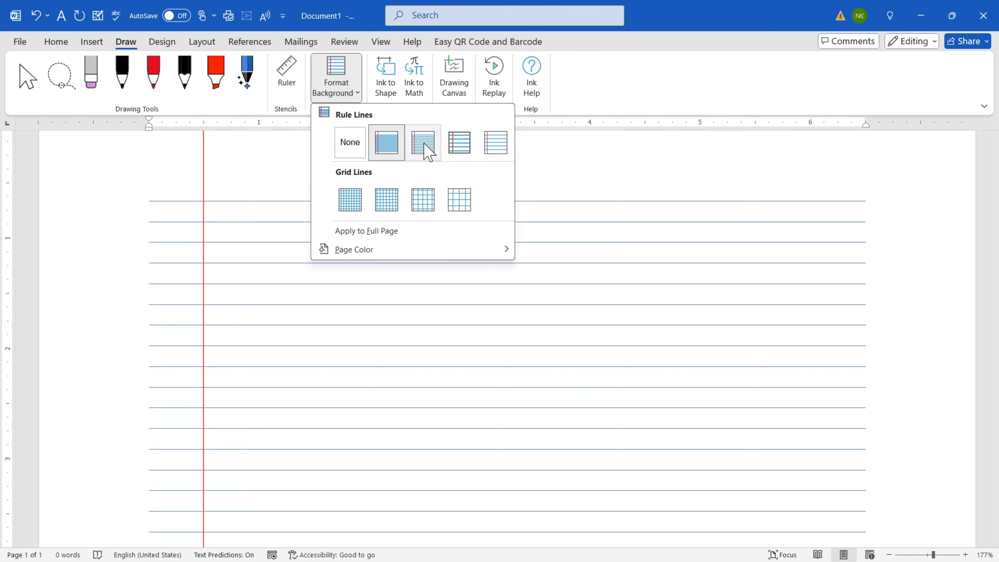
{"action": "left_click", "coordinate": [431, 151]}
{"action": "left_click", "coordinate": [346, 94]}
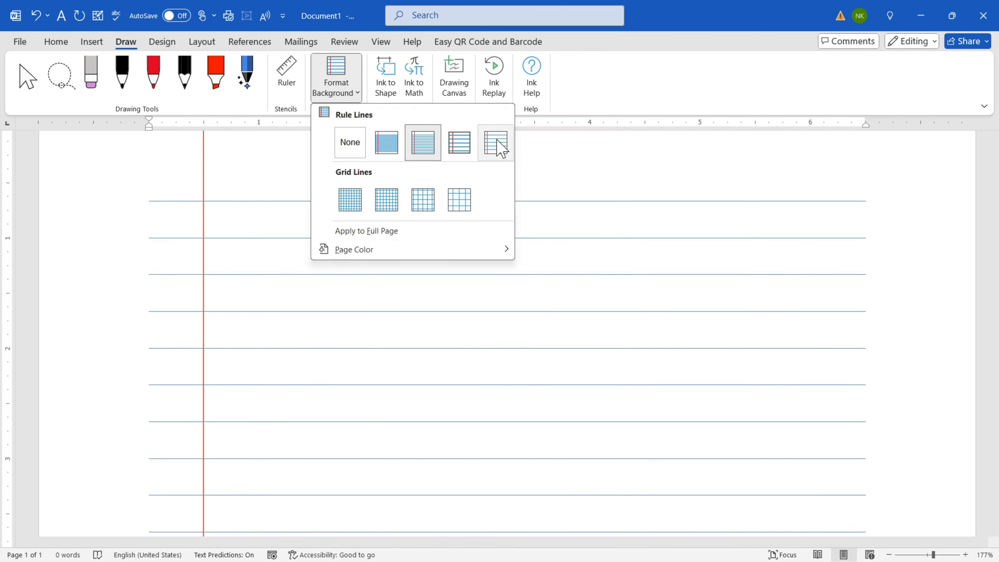
{"action": "left_click", "coordinate": [495, 143]}
{"action": "scroll", "coordinate": [660, 232], "scroll_direction": "down", "scroll_amount": 1}
{"action": "scroll", "coordinate": [293, 223], "scroll_direction": "up", "scroll_amount": 1}
{"action": "scroll", "coordinate": [319, 198], "scroll_direction": "up", "scroll_amount": 3}
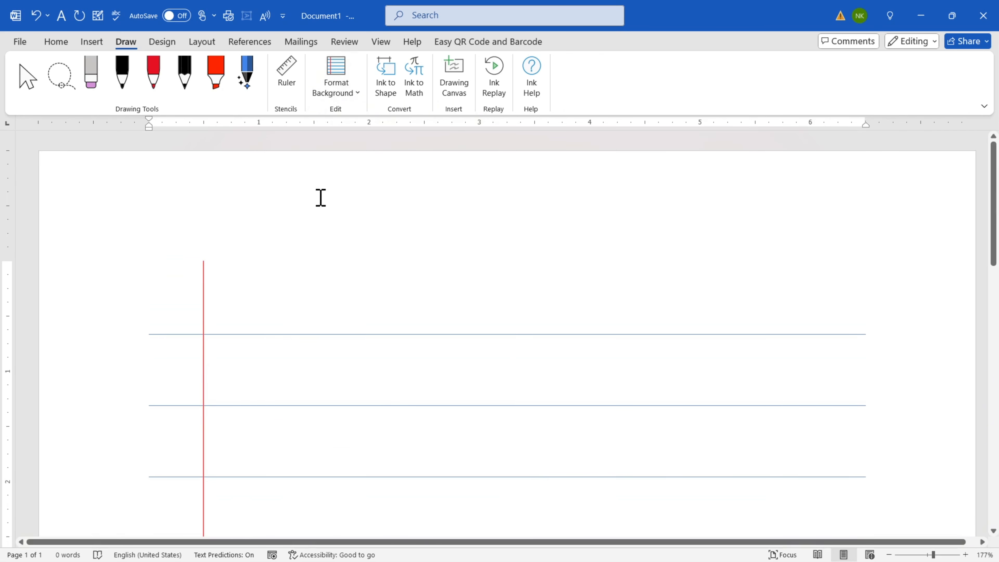
Replace the rule lines with the smallest grid-line background.
{"action": "left_click", "coordinate": [346, 103]}
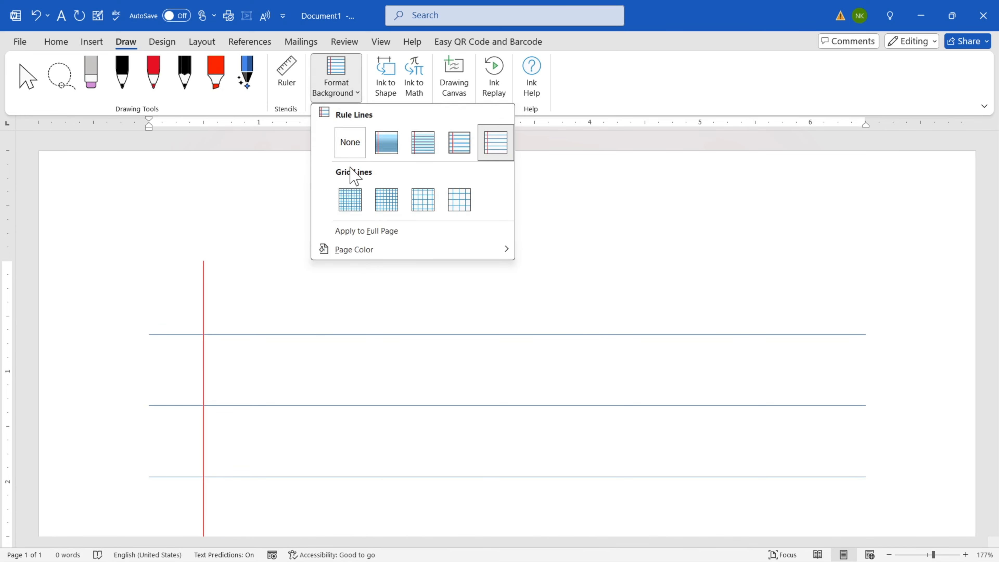
{"action": "left_click", "coordinate": [352, 206]}
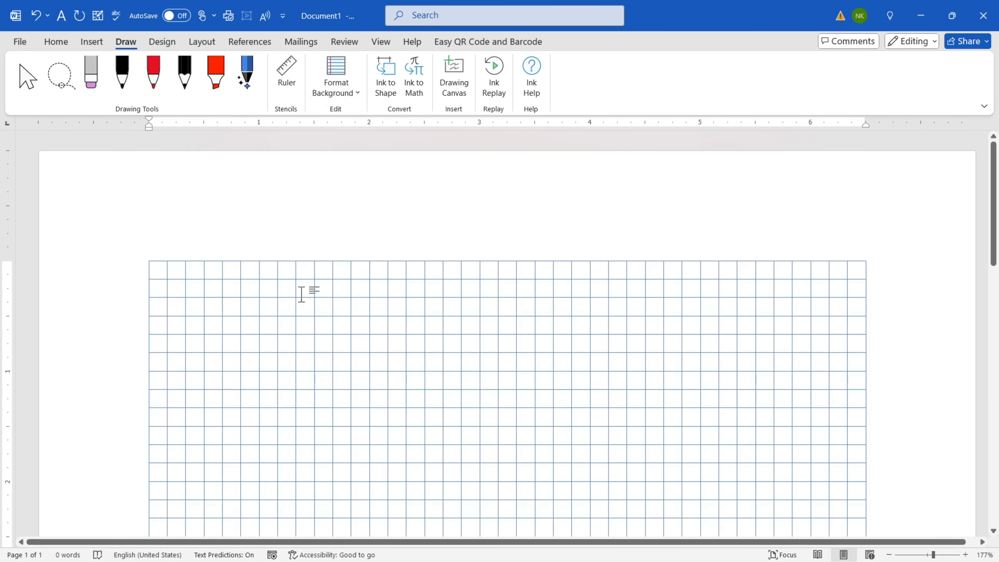
{"action": "scroll", "coordinate": [660, 279], "scroll_direction": "down", "scroll_amount": 2}
{"action": "scroll", "coordinate": [662, 279], "scroll_direction": "up", "scroll_amount": 2}
{"action": "left_click_drag", "start_coordinate": [309, 153], "coordinate": [303, 263]}
{"action": "left_click_drag", "start_coordinate": [122, 317], "coordinate": [44, 325]}
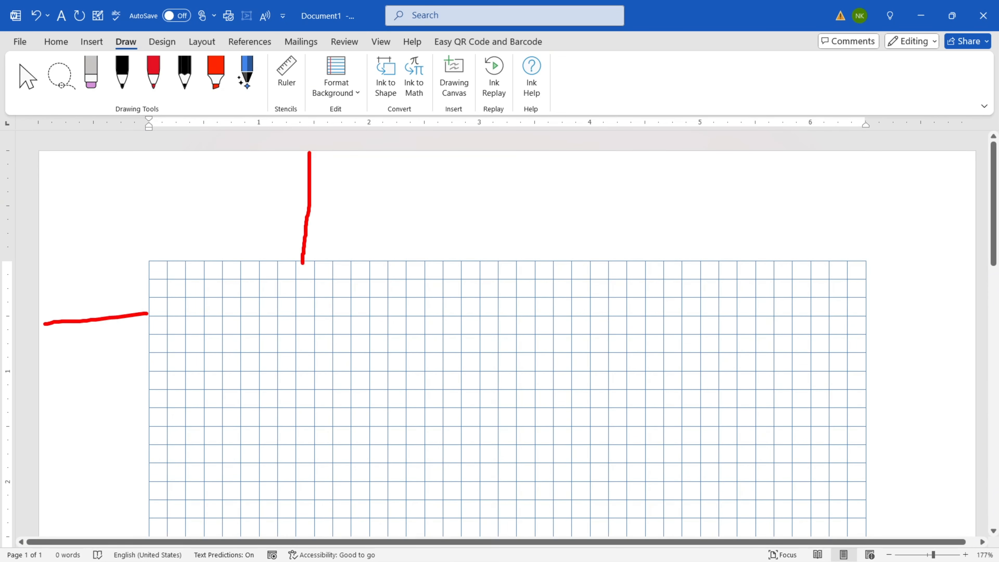
{"action": "left_click_drag", "start_coordinate": [149, 261], "coordinate": [62, 170]}
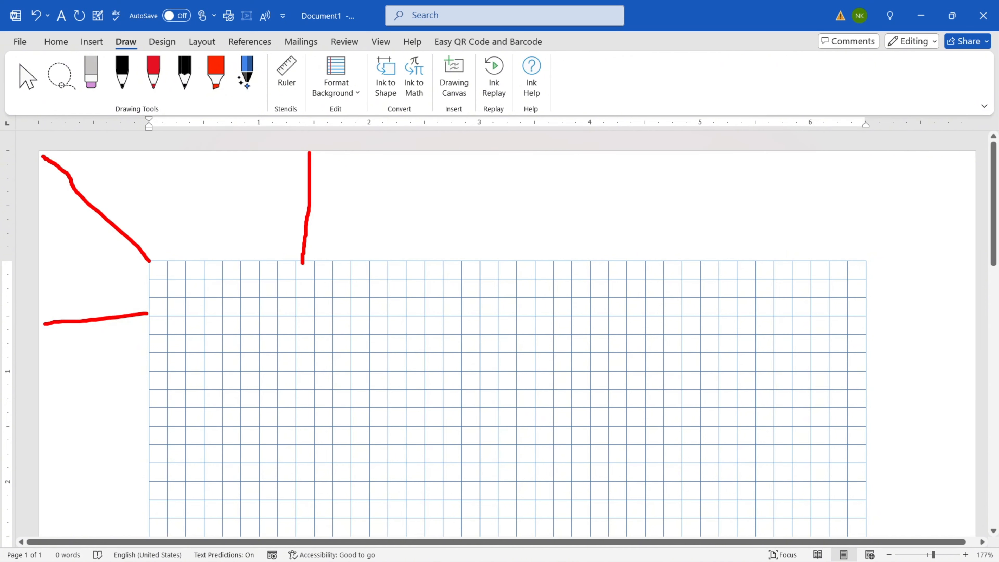
Extend the background lines to the full page and switch them to Narrow Ruled.
{"action": "left_click", "coordinate": [341, 91]}
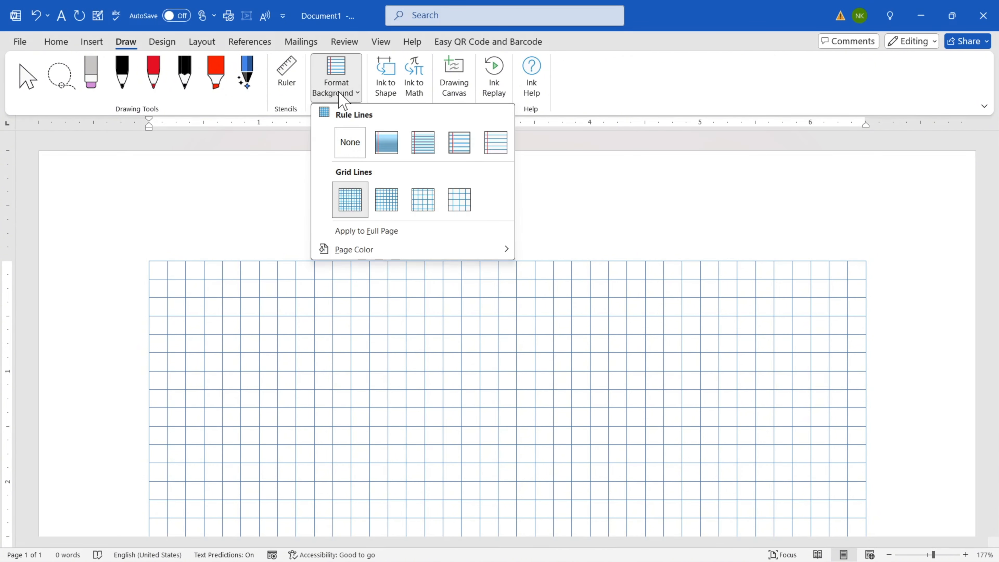
{"action": "left_click", "coordinate": [394, 233]}
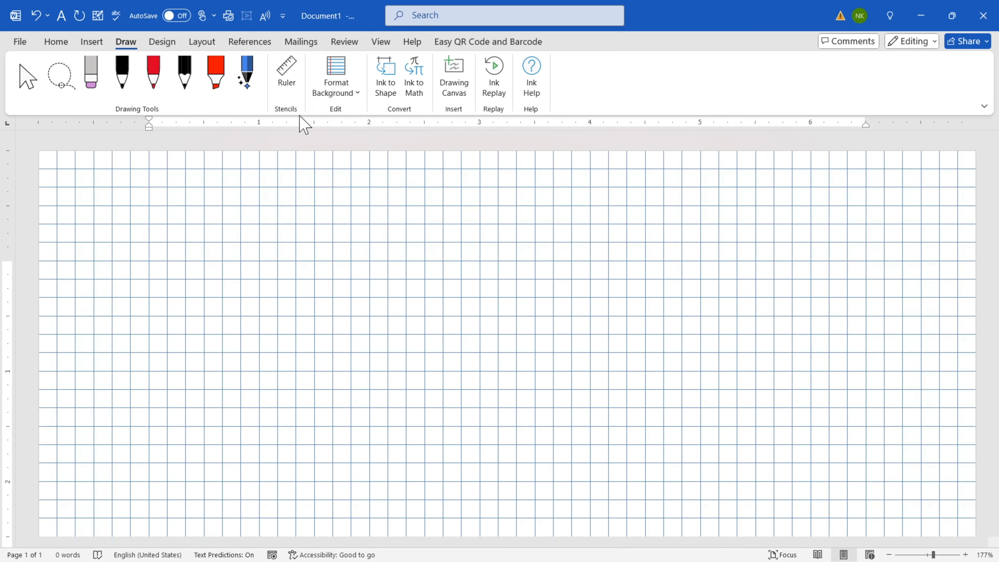
{"action": "left_click", "coordinate": [336, 91]}
{"action": "left_click", "coordinate": [394, 142]}
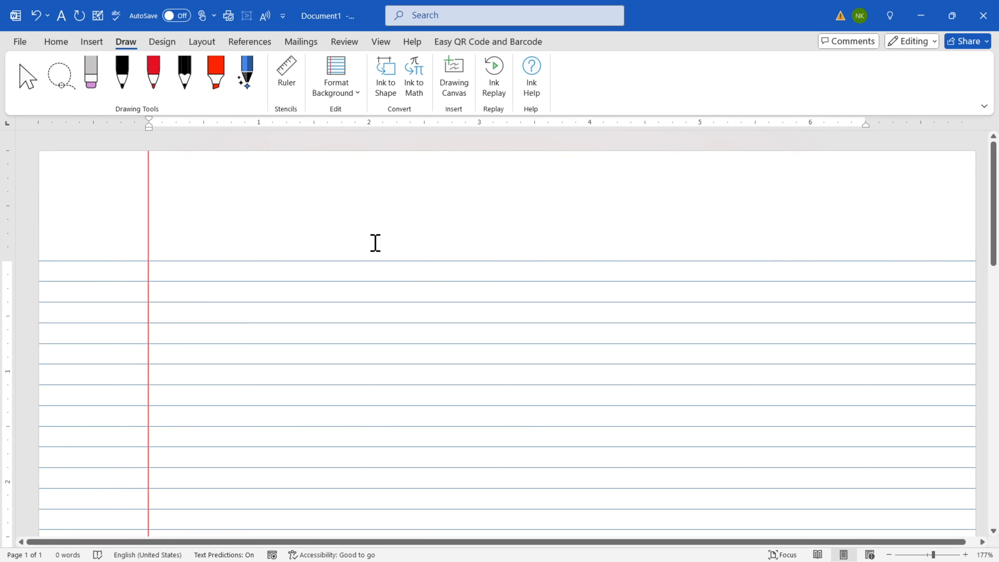
Set the page color to the darkest shade in the black theme color column.
{"action": "left_click", "coordinate": [339, 97]}
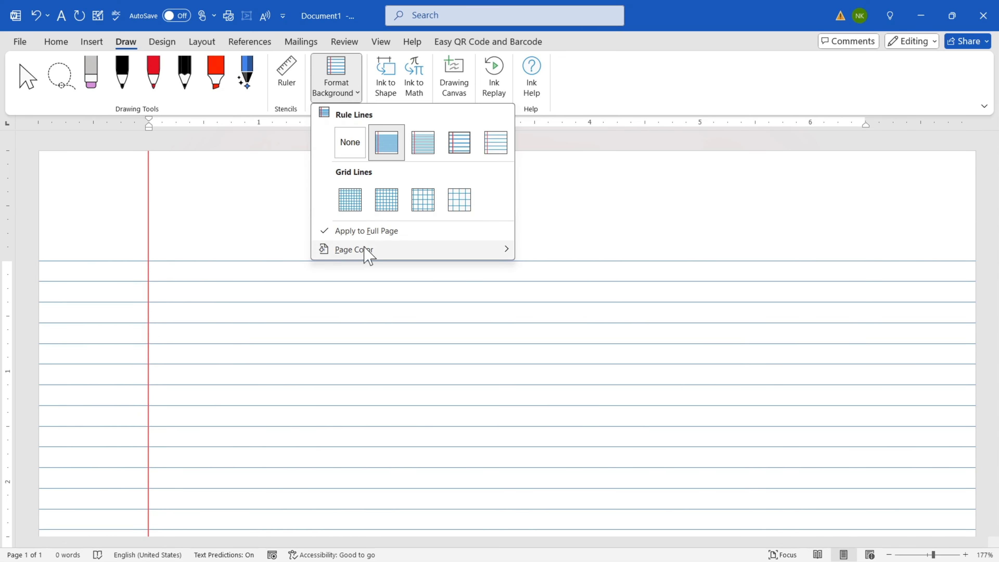
{"action": "mouse_move", "coordinate": [355, 254]}
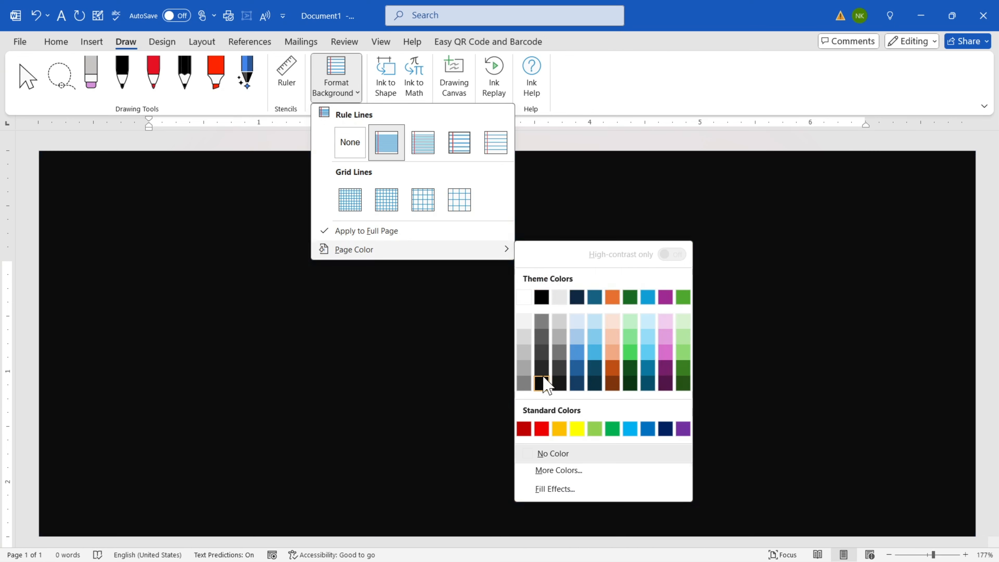
{"action": "left_click", "coordinate": [542, 382]}
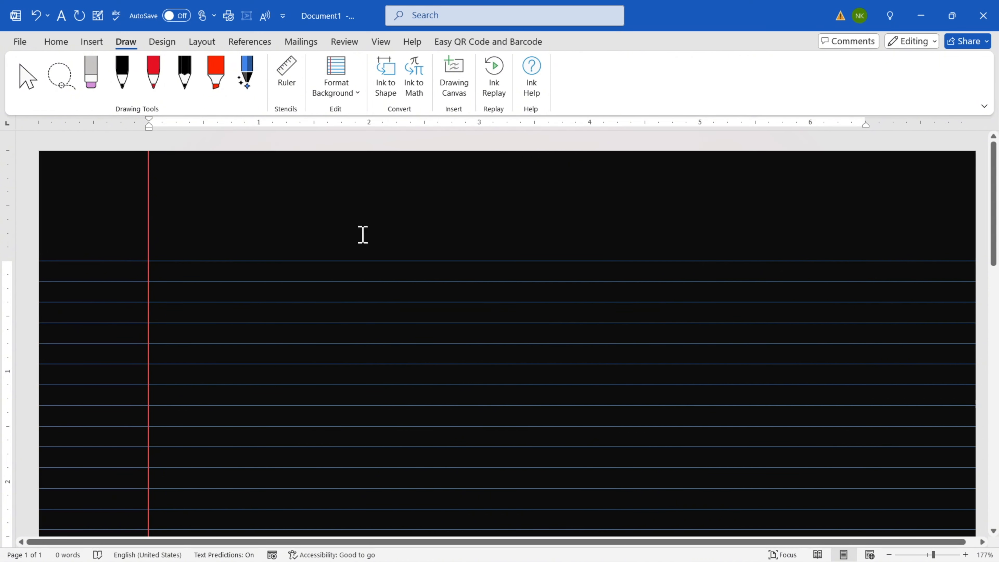
Try the beige woven fabric texture as the page background's fill effect, and undo it.
{"action": "left_click", "coordinate": [339, 91]}
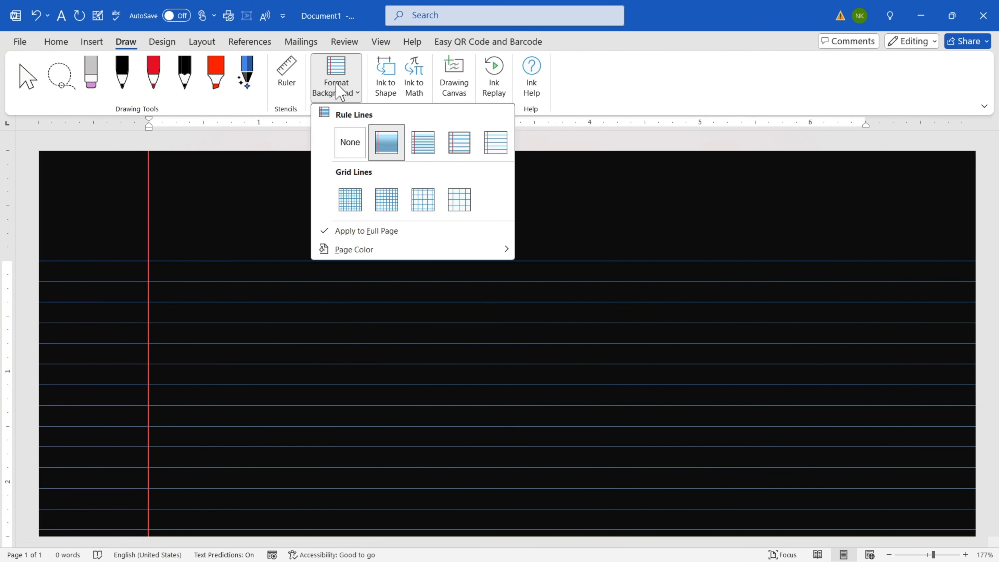
{"action": "mouse_move", "coordinate": [386, 249]}
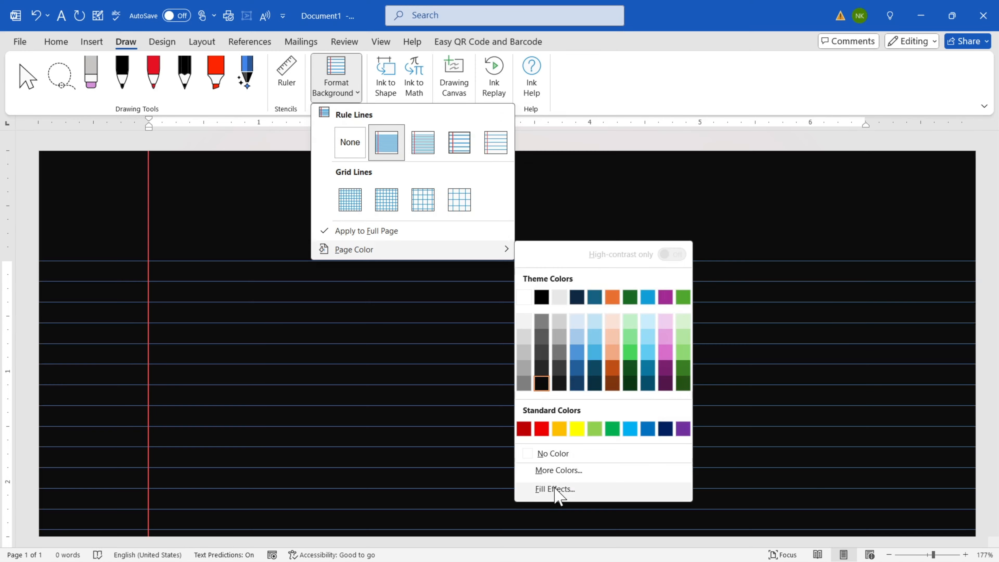
{"action": "left_click", "coordinate": [555, 489]}
{"action": "left_click", "coordinate": [412, 152]}
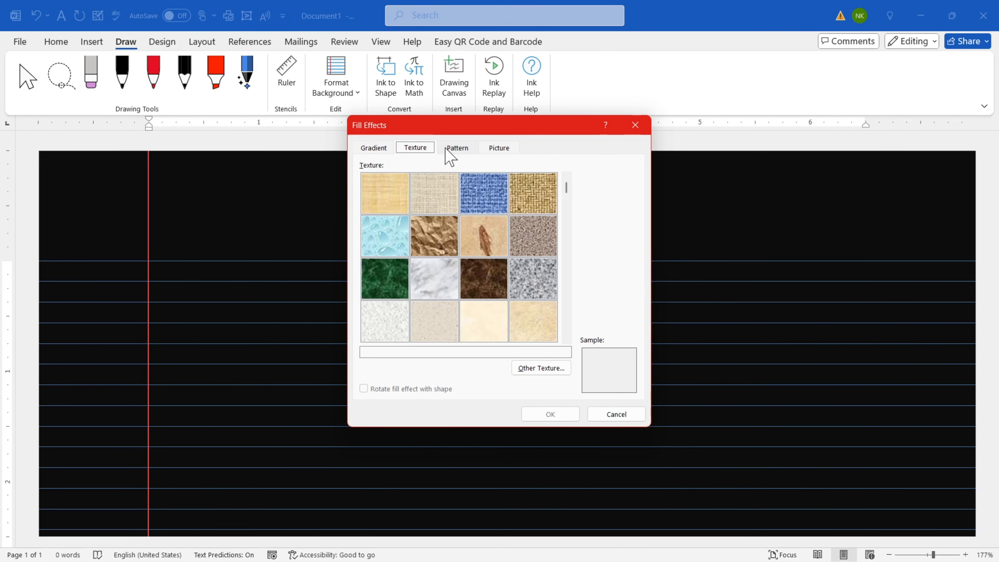
{"action": "left_click", "coordinate": [448, 152]}
{"action": "left_click", "coordinate": [486, 150]}
{"action": "left_click", "coordinate": [466, 152]}
{"action": "left_click", "coordinate": [421, 152]}
{"action": "left_click", "coordinate": [435, 205]}
{"action": "left_click", "coordinate": [561, 417]}
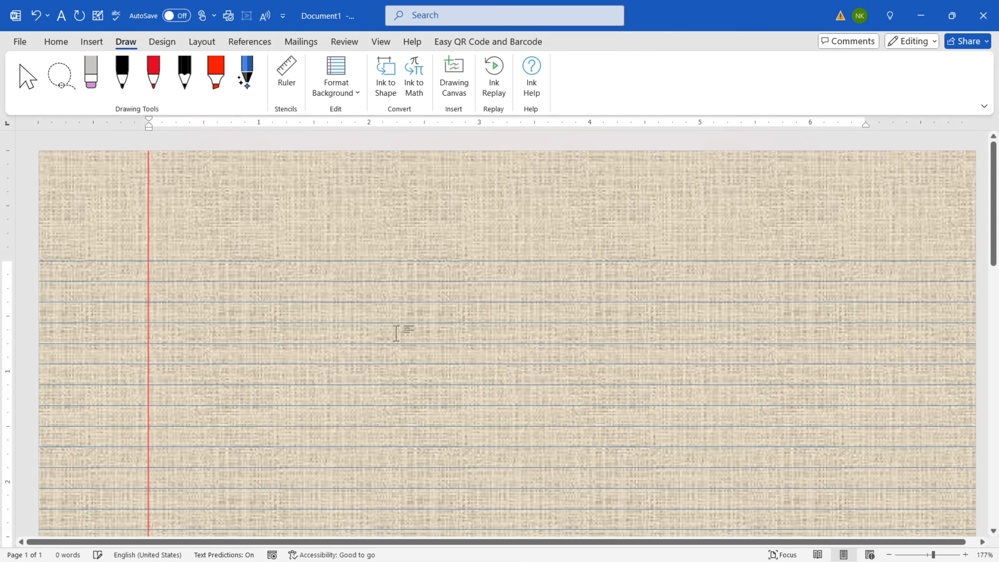
{"action": "key", "text": "ctrl+z"}
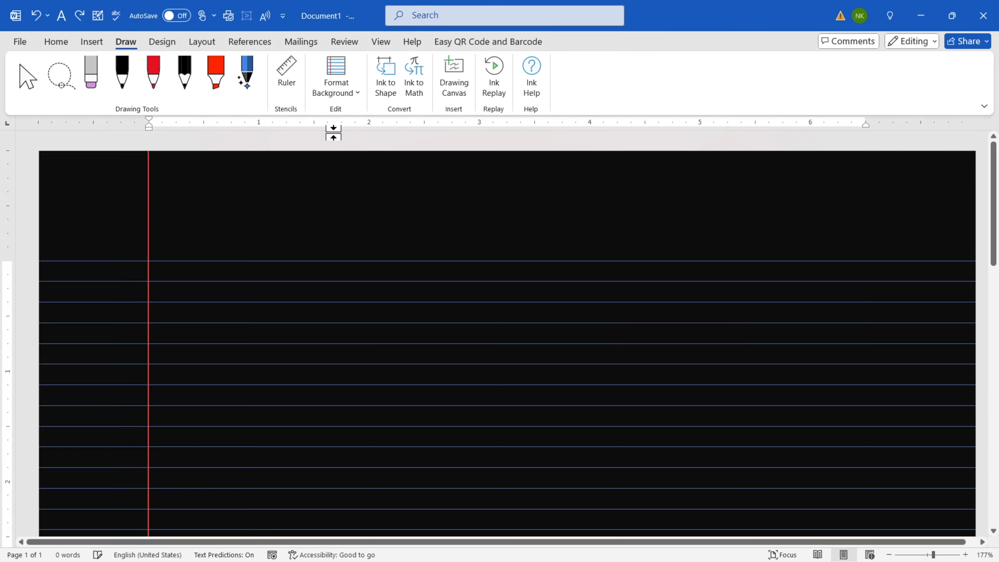
Draw a freehand rectangle with the red pen in the upper part of the page.
{"action": "left_click", "coordinate": [161, 42]}
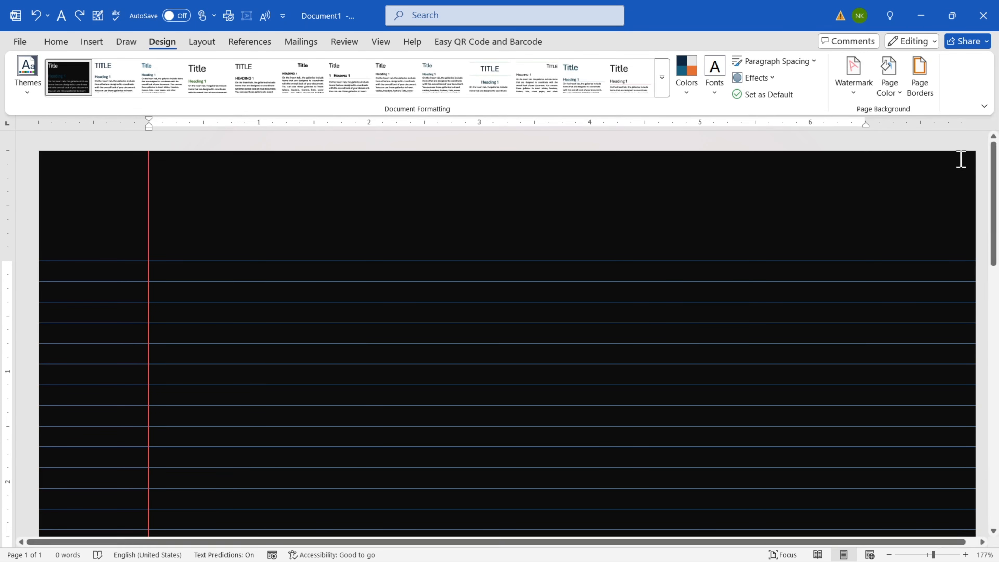
{"action": "left_click", "coordinate": [129, 42]}
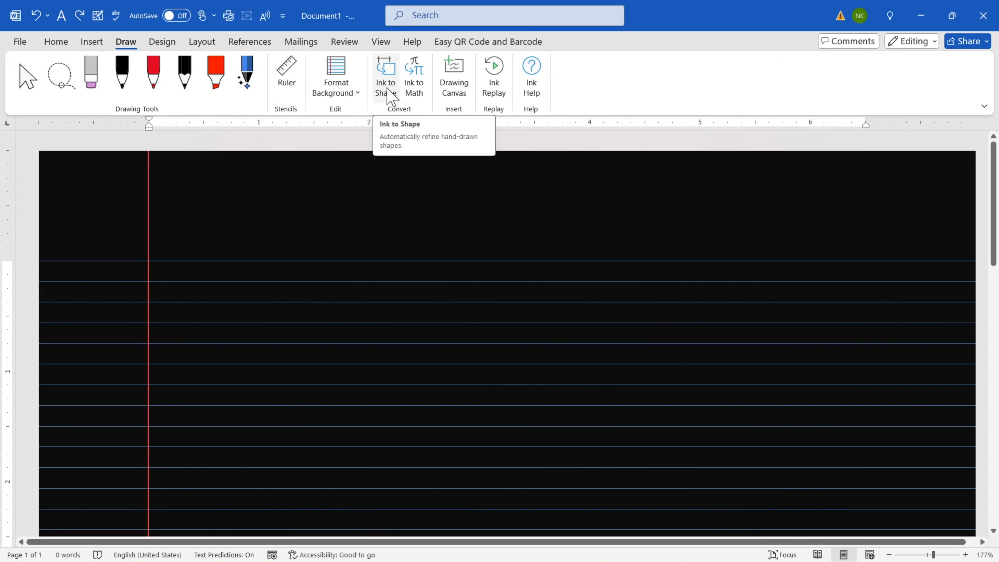
{"action": "left_click", "coordinate": [122, 89]}
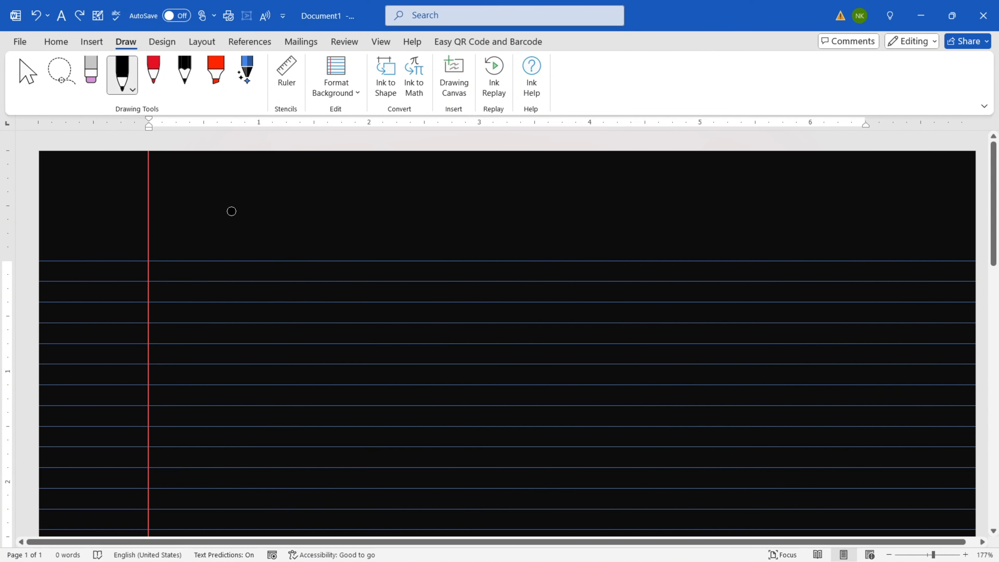
{"action": "left_click", "coordinate": [153, 73]}
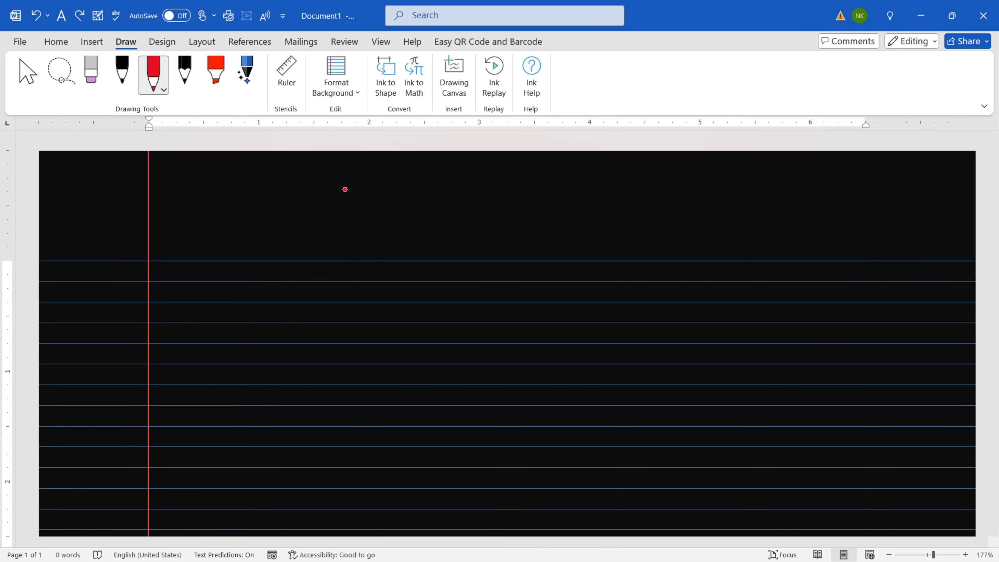
{"action": "mouse_move", "coordinate": [304, 195]}
{"action": "left_mouse_down"}
{"action": "mouse_move", "coordinate": [302, 252]}
{"action": "mouse_move", "coordinate": [408, 272]}
{"action": "mouse_move", "coordinate": [375, 195]}
{"action": "mouse_move", "coordinate": [303, 196]}
{"action": "left_mouse_up"}
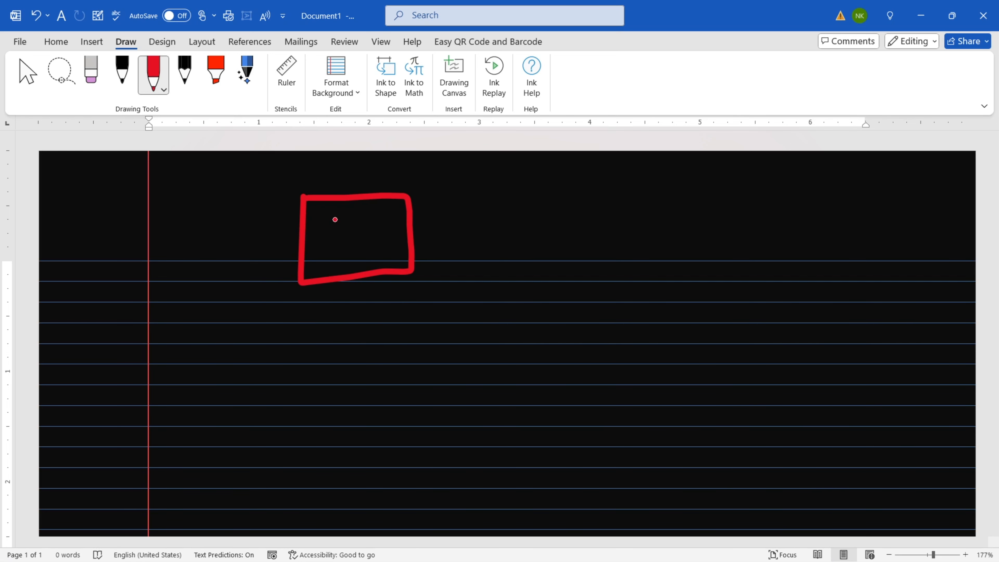
With Ink to Shape on, sketch a rectangle beside the freehand one and a triangle and a circle below.
{"action": "left_click", "coordinate": [382, 83]}
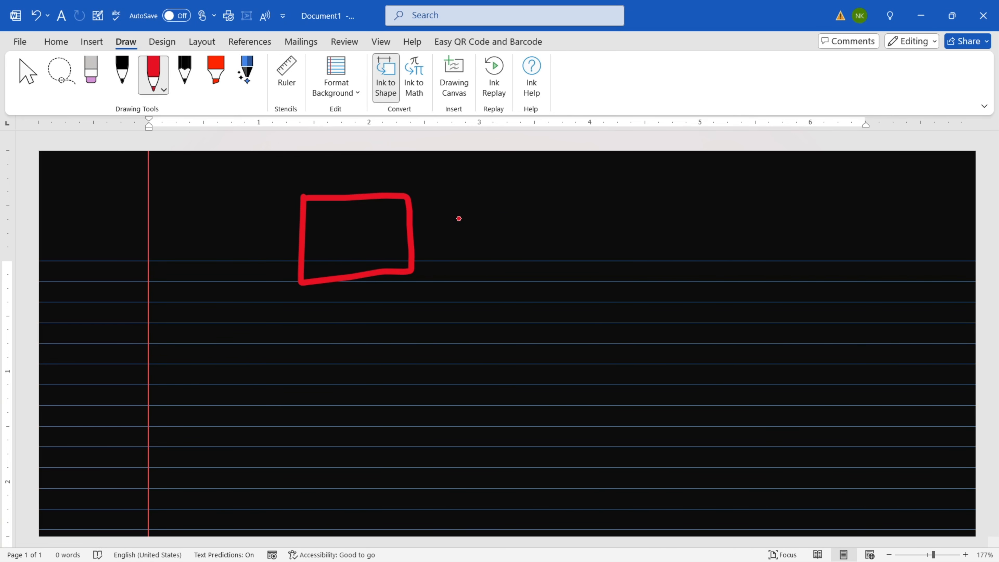
{"action": "mouse_move", "coordinate": [485, 203]}
{"action": "left_mouse_down"}
{"action": "mouse_move", "coordinate": [549, 270]}
{"action": "mouse_move", "coordinate": [595, 245]}
{"action": "mouse_move", "coordinate": [600, 201]}
{"action": "mouse_move", "coordinate": [488, 202]}
{"action": "left_mouse_up"}
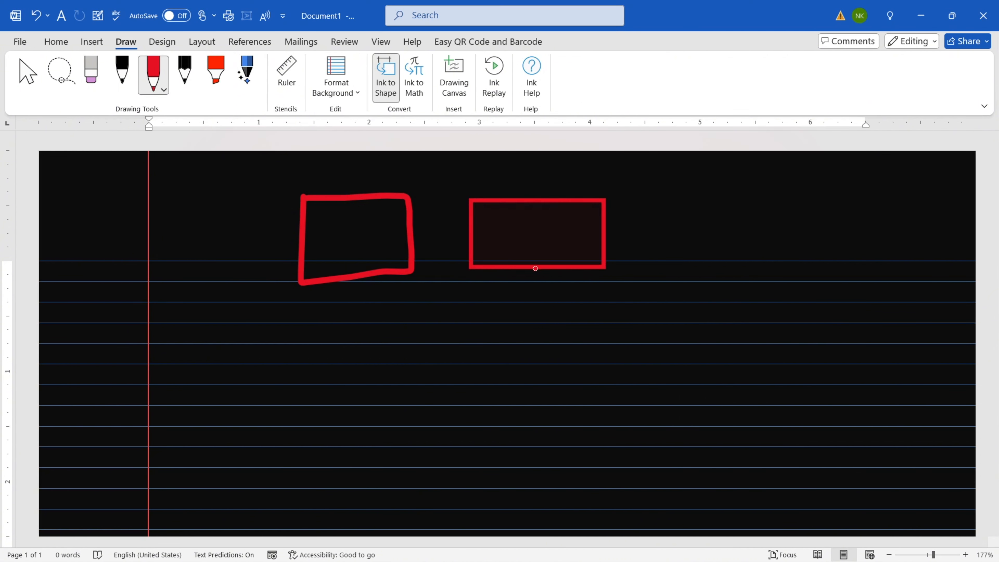
{"action": "mouse_move", "coordinate": [435, 306]}
{"action": "left_mouse_down"}
{"action": "mouse_move", "coordinate": [448, 381]}
{"action": "mouse_move", "coordinate": [470, 350]}
{"action": "mouse_move", "coordinate": [435, 305]}
{"action": "left_mouse_up"}
{"action": "mouse_move", "coordinate": [666, 307]}
{"action": "left_mouse_down"}
{"action": "mouse_move", "coordinate": [634, 325]}
{"action": "mouse_move", "coordinate": [679, 320]}
{"action": "left_mouse_up"}
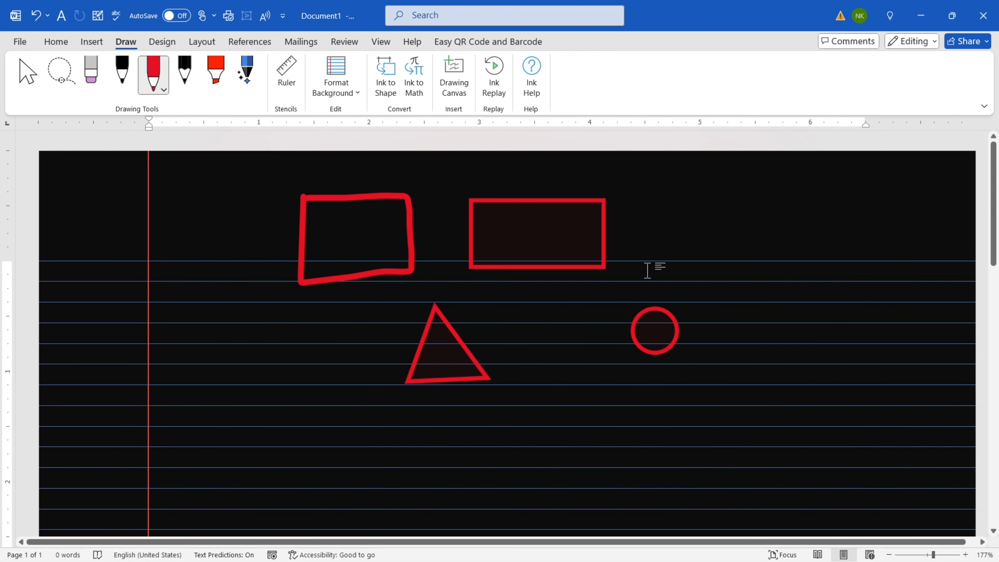
Draw another freehand box with the red pen beside the converted rectangle, with Ink to Shape off.
{"action": "left_click", "coordinate": [157, 80]}
{"action": "left_click", "coordinate": [160, 79]}
{"action": "left_click_drag", "start_coordinate": [679, 204], "coordinate": [700, 221]}
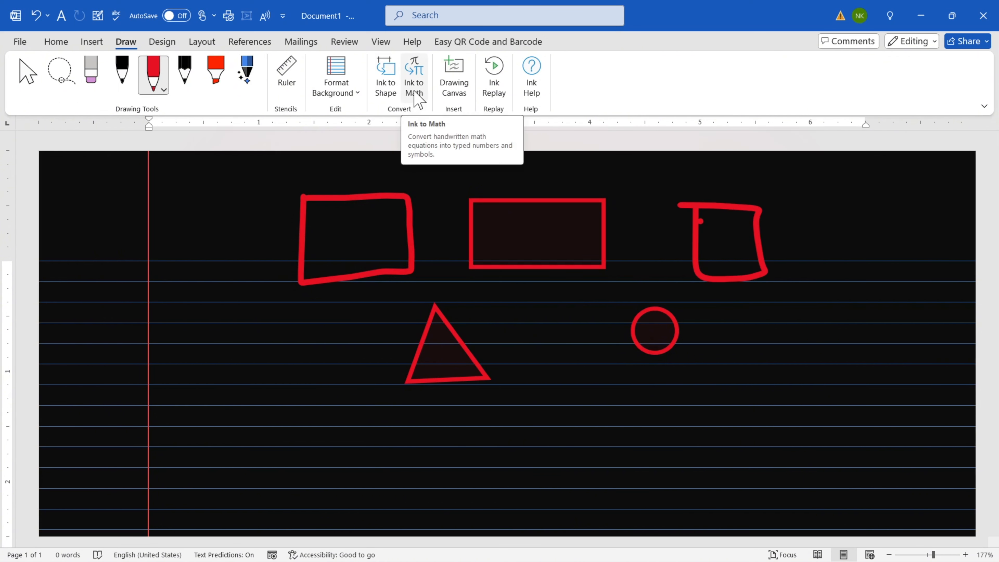
Handwrite an Ink to Math equation with the square root of 3 (index 2) times Σ over 16.
{"action": "left_click", "coordinate": [415, 75]}
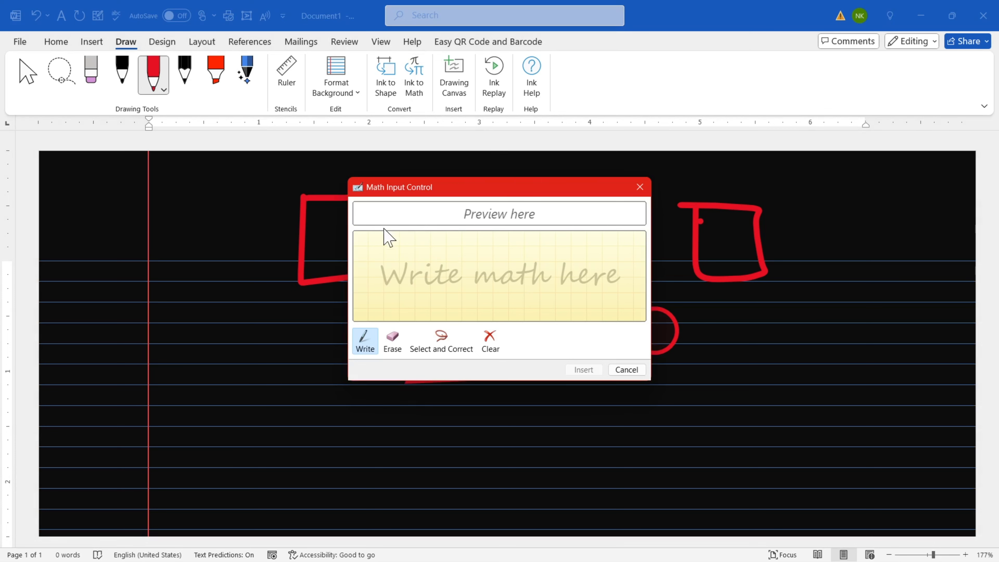
{"action": "left_click_drag", "start_coordinate": [433, 293], "coordinate": [434, 259]}
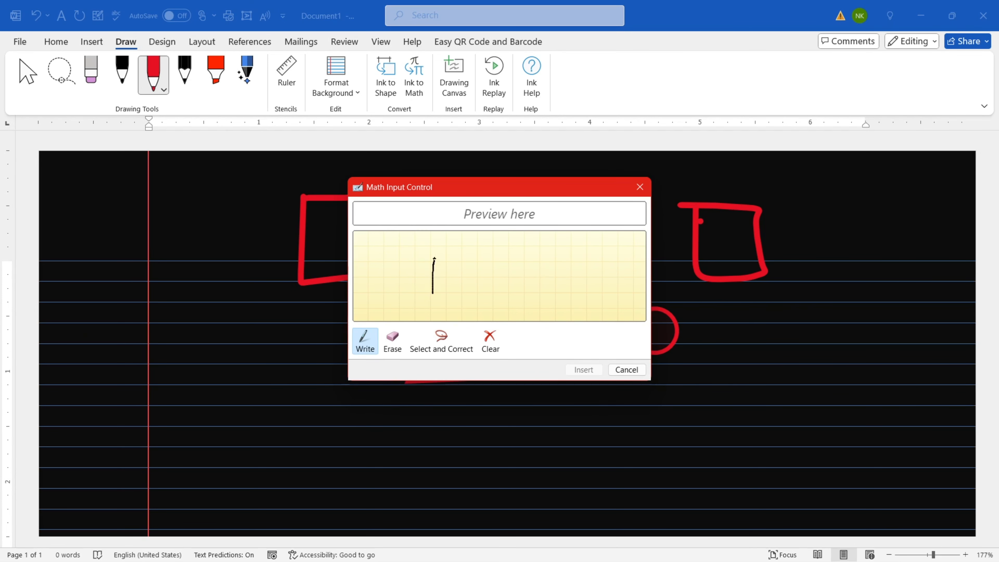
{"action": "left_click_drag", "start_coordinate": [476, 283], "coordinate": [458, 286]}
{"action": "left_click_drag", "start_coordinate": [418, 269], "coordinate": [439, 281]}
{"action": "mouse_move", "coordinate": [525, 248]}
{"action": "left_mouse_down"}
{"action": "mouse_move", "coordinate": [494, 256]}
{"action": "mouse_move", "coordinate": [535, 280]}
{"action": "left_mouse_up"}
{"action": "left_click_drag", "start_coordinate": [415, 303], "coordinate": [552, 303]}
{"action": "left_click_drag", "start_coordinate": [465, 309], "coordinate": [459, 336]}
{"action": "left_click_drag", "start_coordinate": [479, 318], "coordinate": [476, 326]}
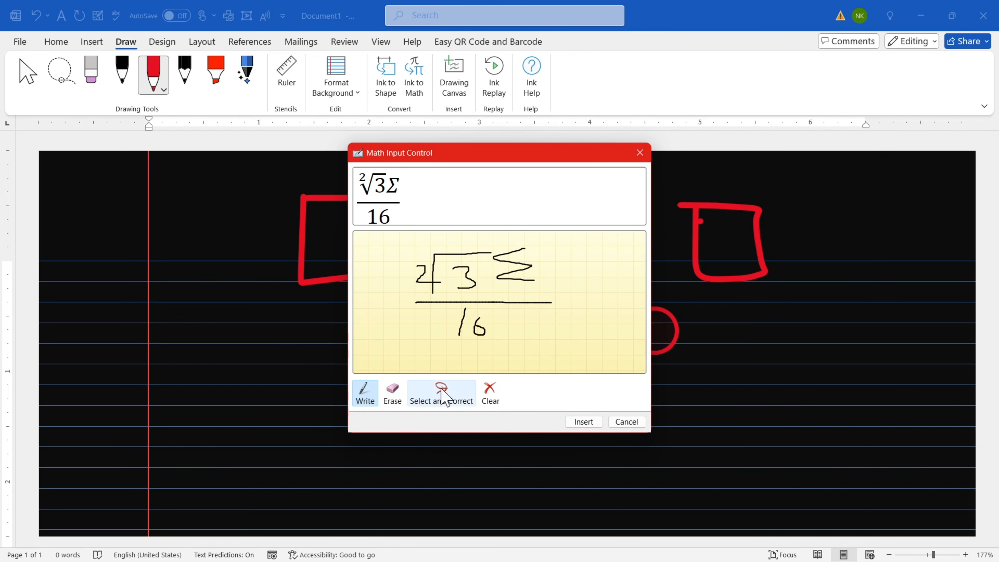
Erase the handwritten 6 in the denominator and write it again.
{"action": "left_click", "coordinate": [399, 397]}
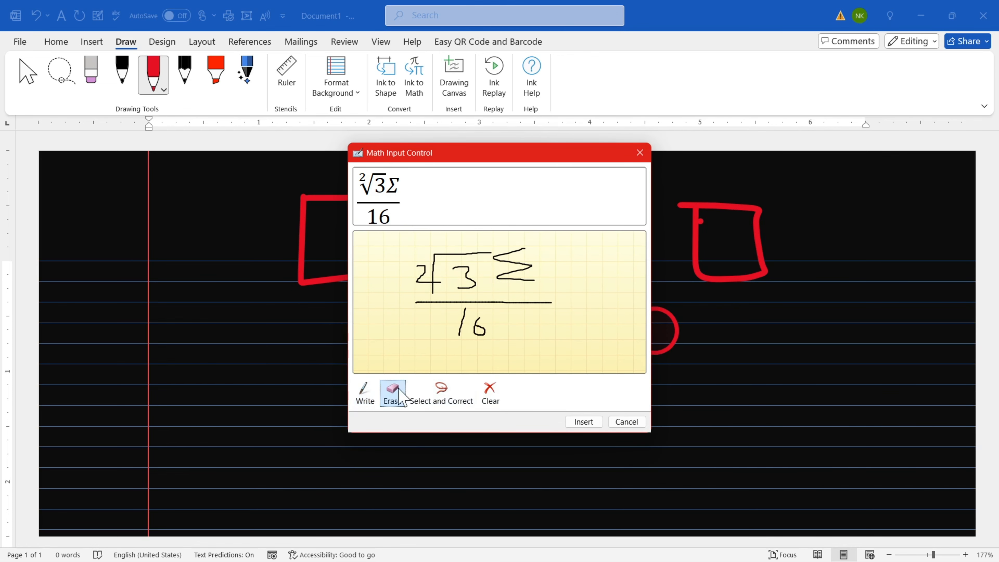
{"action": "left_click_drag", "start_coordinate": [495, 325], "coordinate": [475, 340]}
{"action": "left_click", "coordinate": [365, 393]}
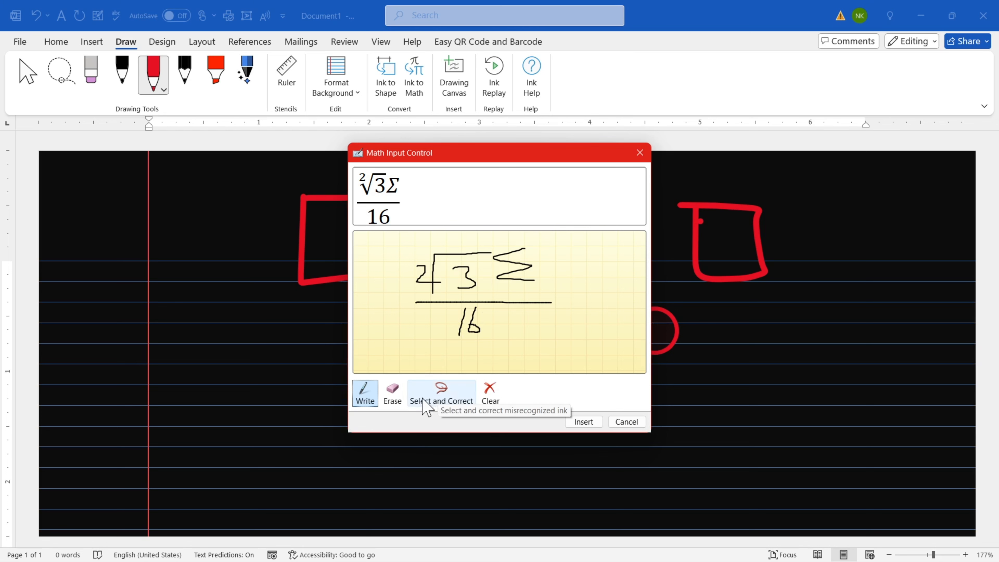
Check the recognition alternatives for the handwritten Σ without changing it, and insert the equation into the document.
{"action": "left_click", "coordinate": [441, 399]}
{"action": "left_click", "coordinate": [417, 402]}
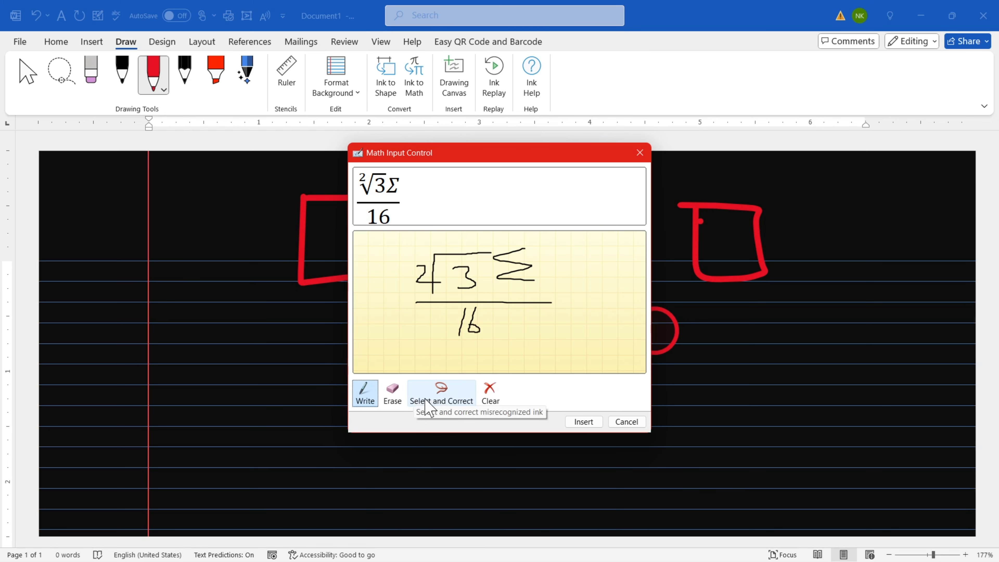
{"action": "left_click", "coordinate": [441, 395]}
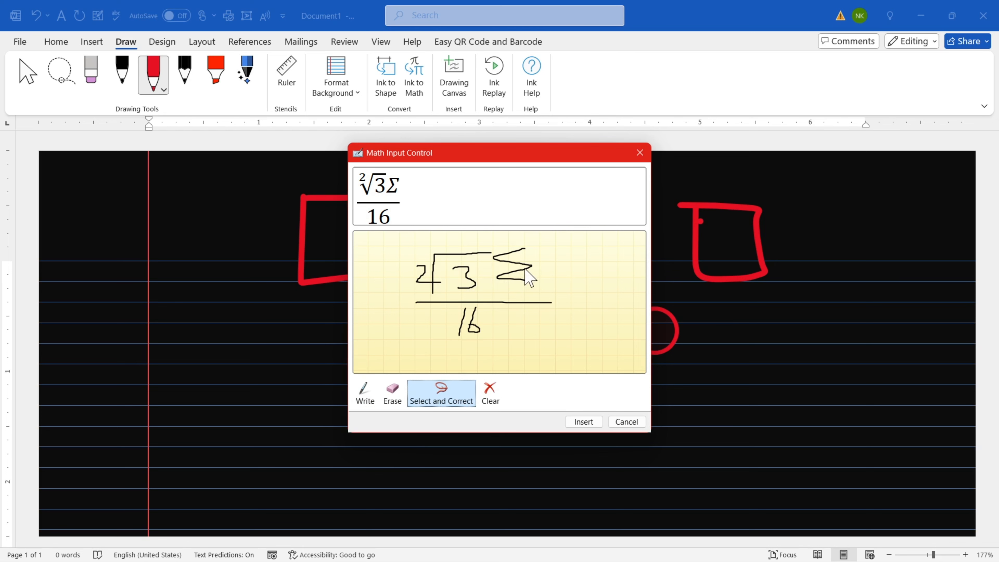
{"action": "left_click", "coordinate": [527, 277]}
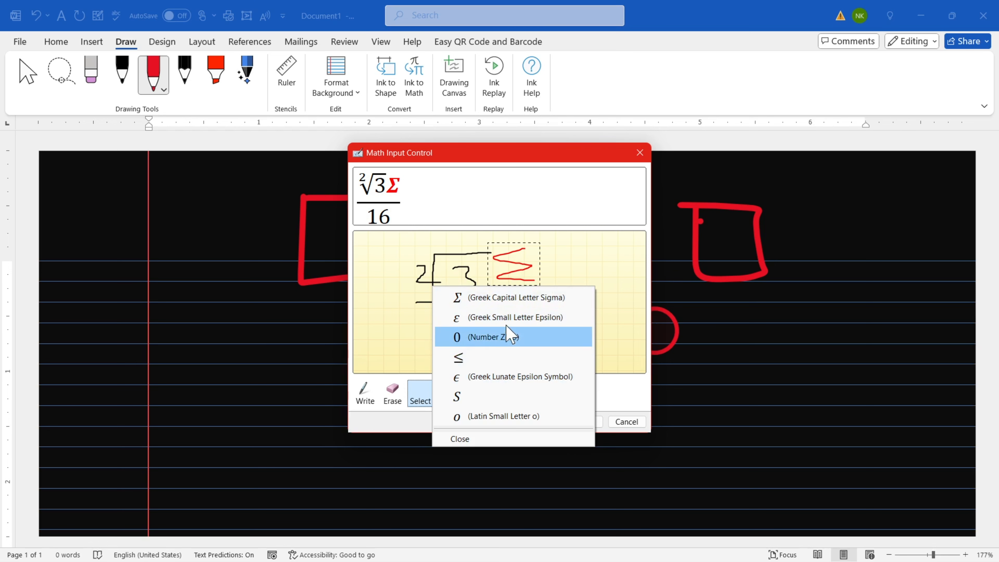
{"action": "left_click", "coordinate": [429, 395]}
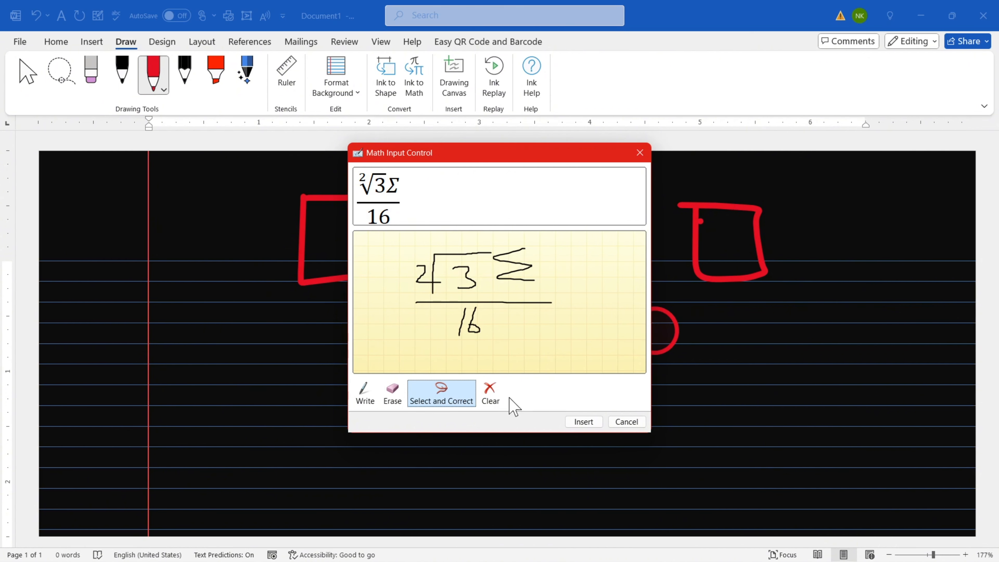
{"action": "left_click", "coordinate": [584, 422]}
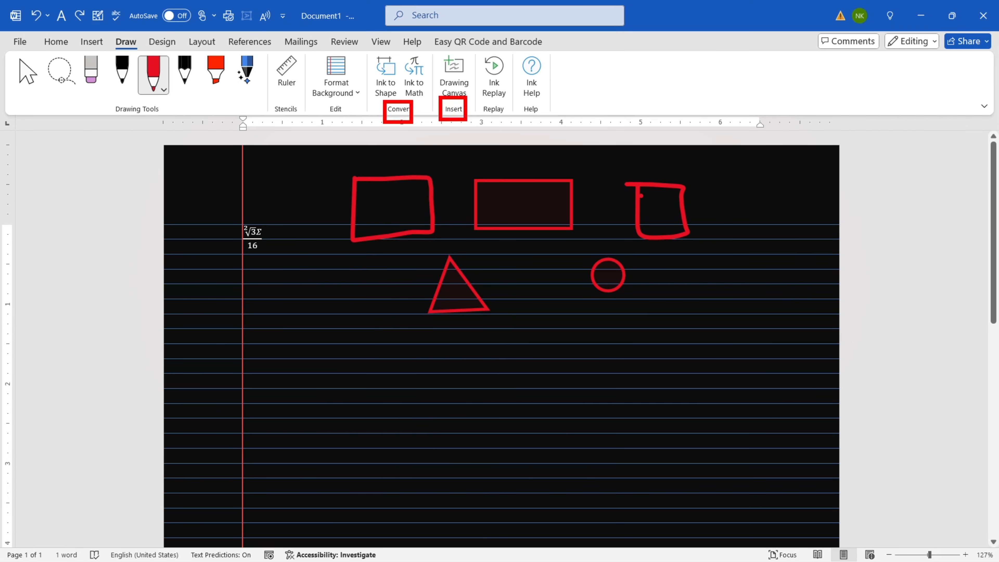
Insert a drawing canvas and set its layout to in front of text.
{"action": "left_click", "coordinate": [455, 93]}
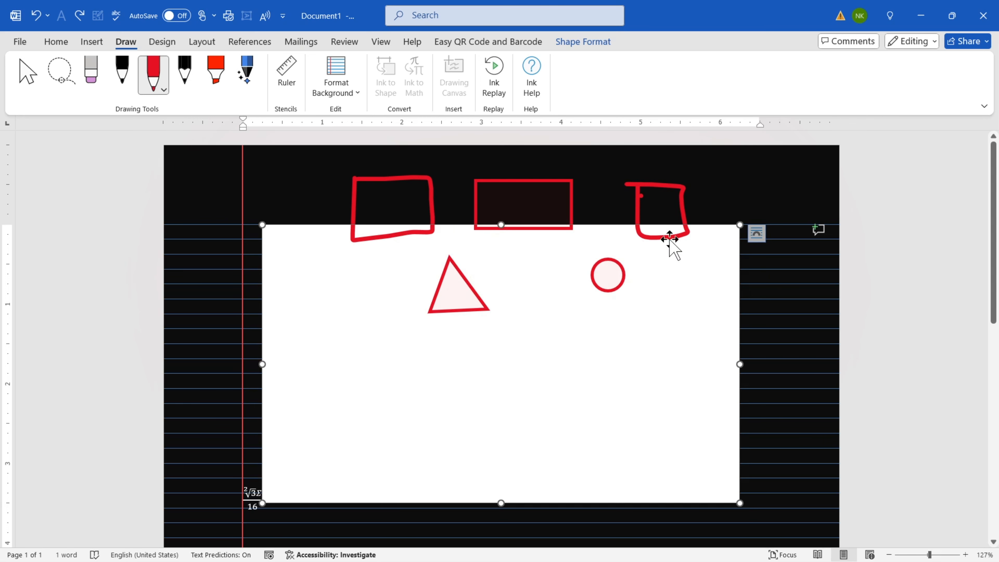
{"action": "left_click", "coordinate": [756, 234]}
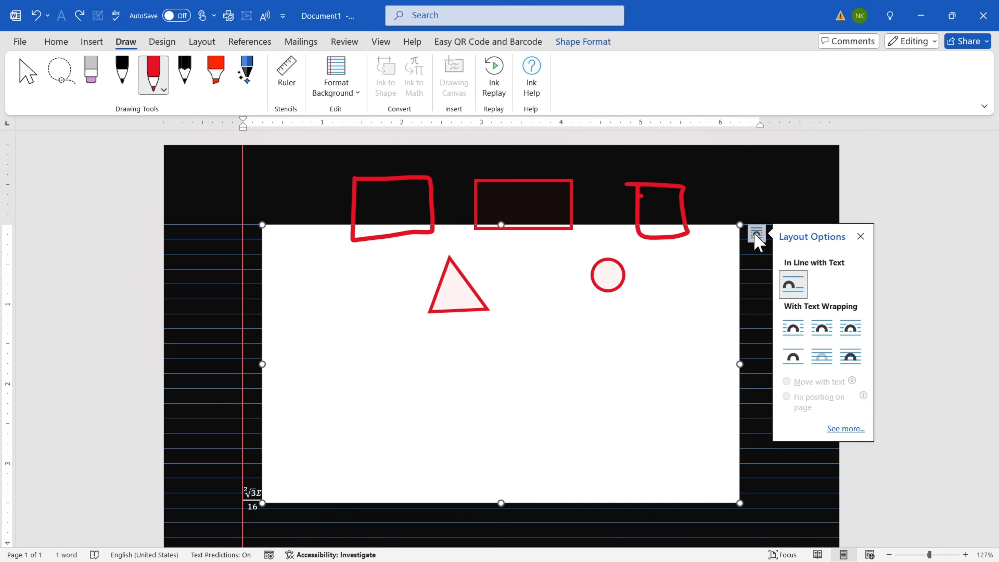
{"action": "left_click", "coordinate": [851, 358]}
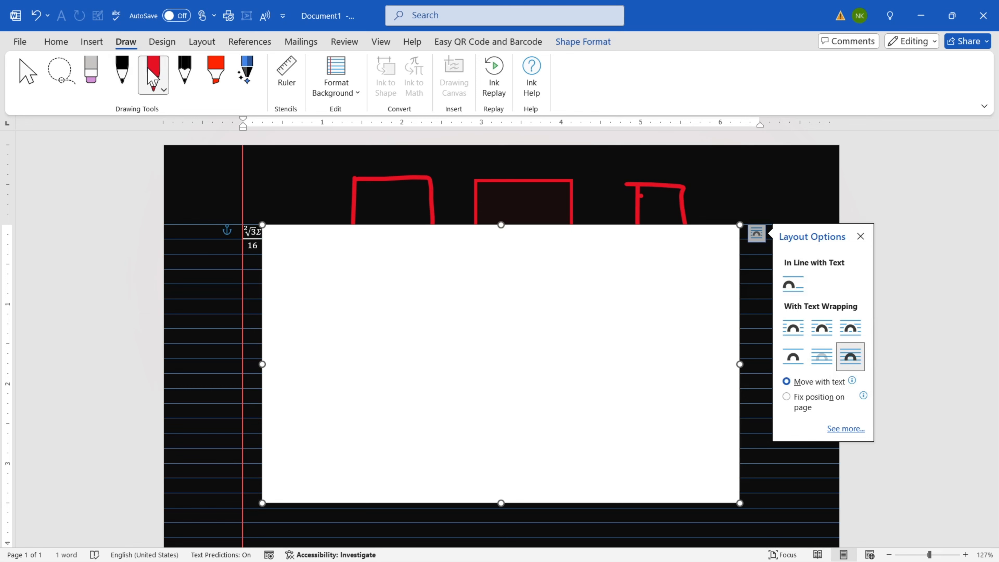
Scribble a thick black pen line across the drawing canvas and a red pen line around its edges.
{"action": "left_click", "coordinate": [152, 77]}
{"action": "left_click", "coordinate": [122, 73]}
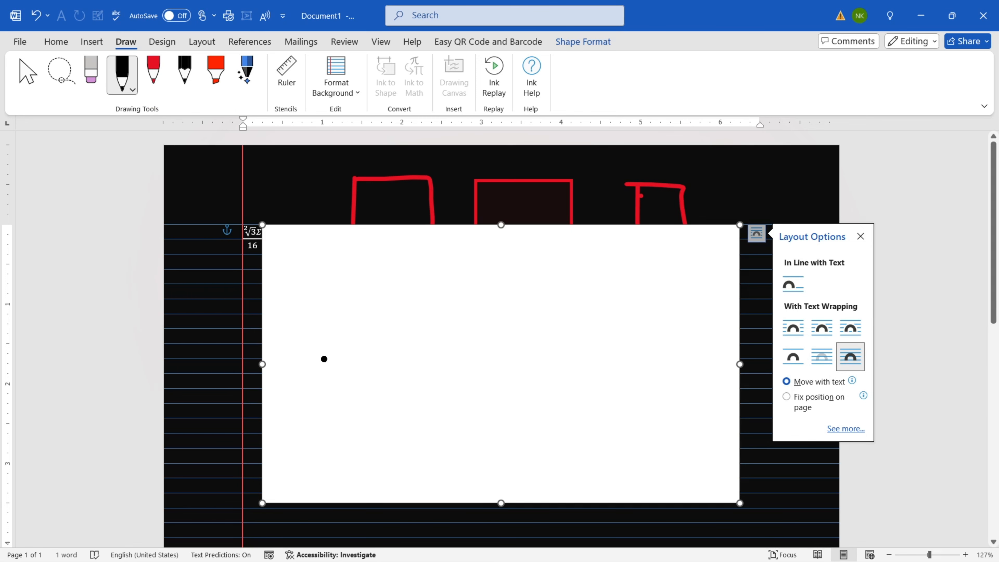
{"action": "mouse_move", "coordinate": [324, 359]}
{"action": "left_mouse_down"}
{"action": "mouse_move", "coordinate": [379, 356]}
{"action": "mouse_move", "coordinate": [417, 289]}
{"action": "mouse_move", "coordinate": [525, 295]}
{"action": "mouse_move", "coordinate": [696, 330]}
{"action": "mouse_move", "coordinate": [759, 290]}
{"action": "left_mouse_up"}
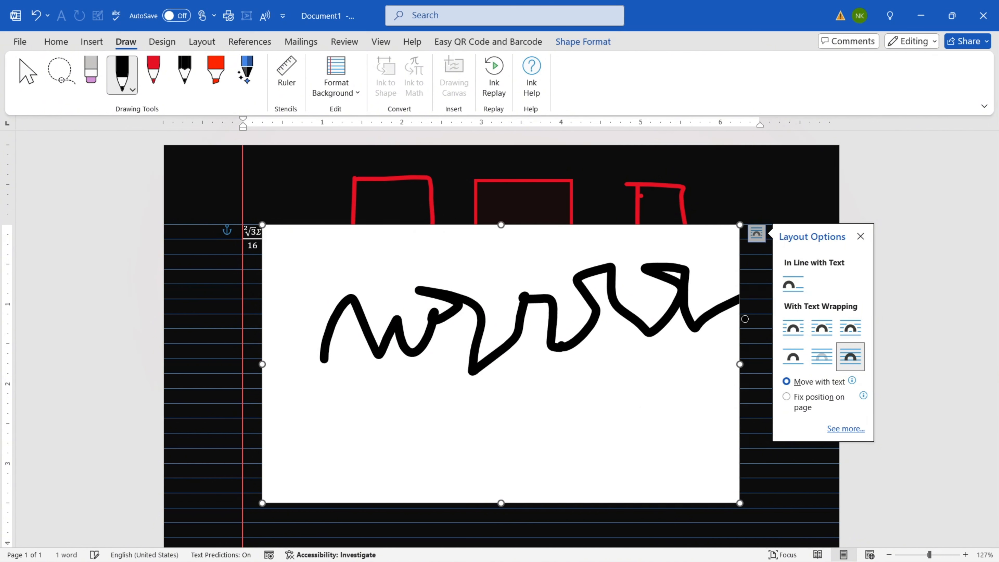
{"action": "left_click", "coordinate": [154, 72]}
{"action": "mouse_move", "coordinate": [315, 385]}
{"action": "left_mouse_down"}
{"action": "mouse_move", "coordinate": [401, 299]}
{"action": "mouse_move", "coordinate": [530, 243]}
{"action": "mouse_move", "coordinate": [698, 221]}
{"action": "mouse_move", "coordinate": [724, 258]}
{"action": "mouse_move", "coordinate": [745, 399]}
{"action": "mouse_move", "coordinate": [664, 488]}
{"action": "mouse_move", "coordinate": [292, 512]}
{"action": "mouse_move", "coordinate": [276, 281]}
{"action": "mouse_move", "coordinate": [307, 213]}
{"action": "left_mouse_up"}
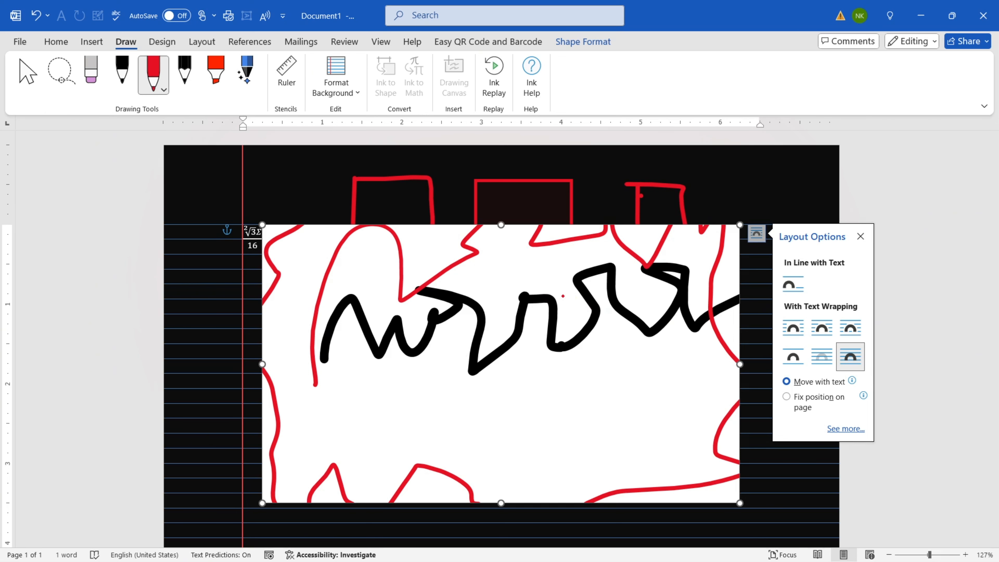
Stop inking, undo the drawing canvas, and delete the equation and all ink shapes from the page.
{"action": "key", "text": "Escape"}
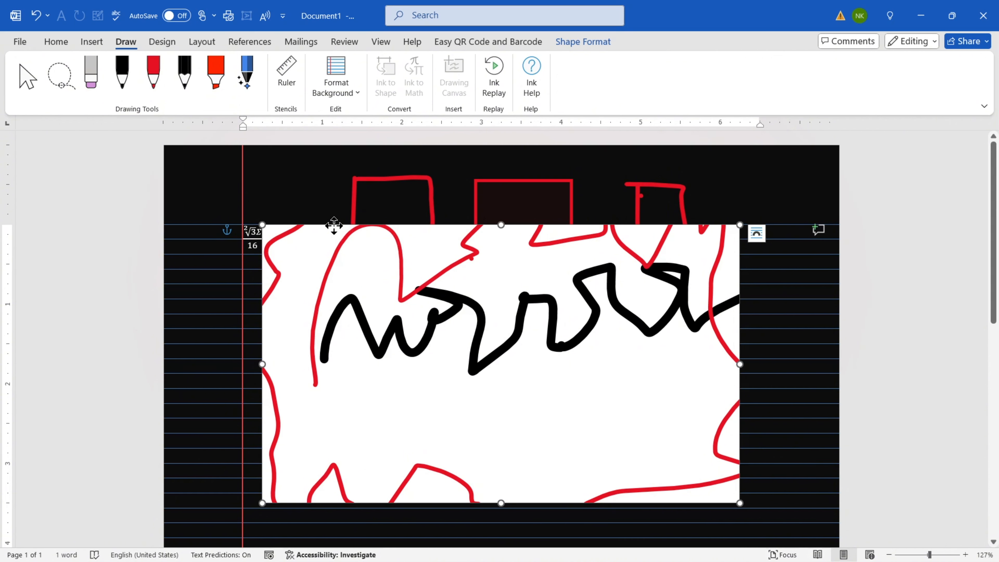
{"action": "key", "text": "ctrl+z"}
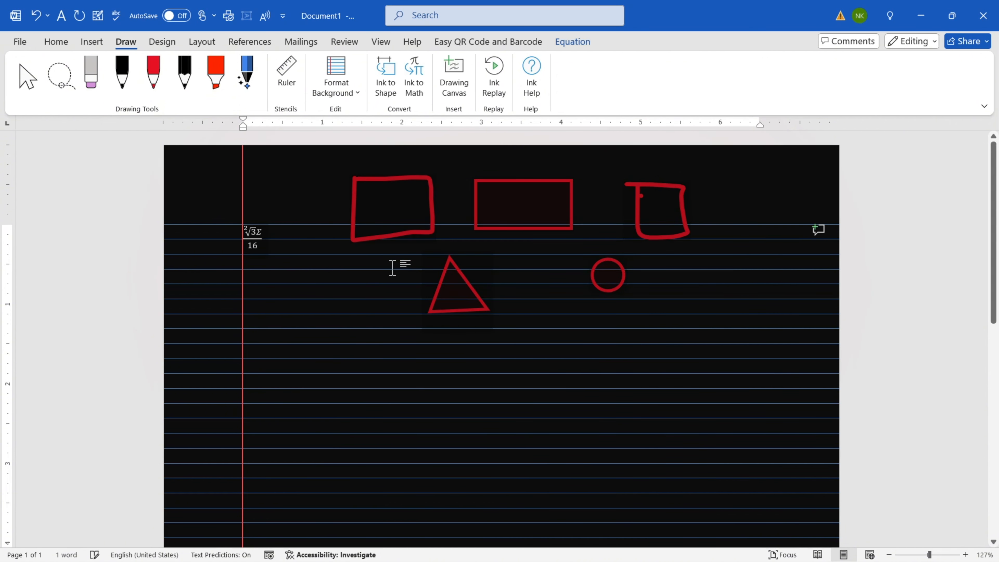
{"action": "key", "text": "Delete"}
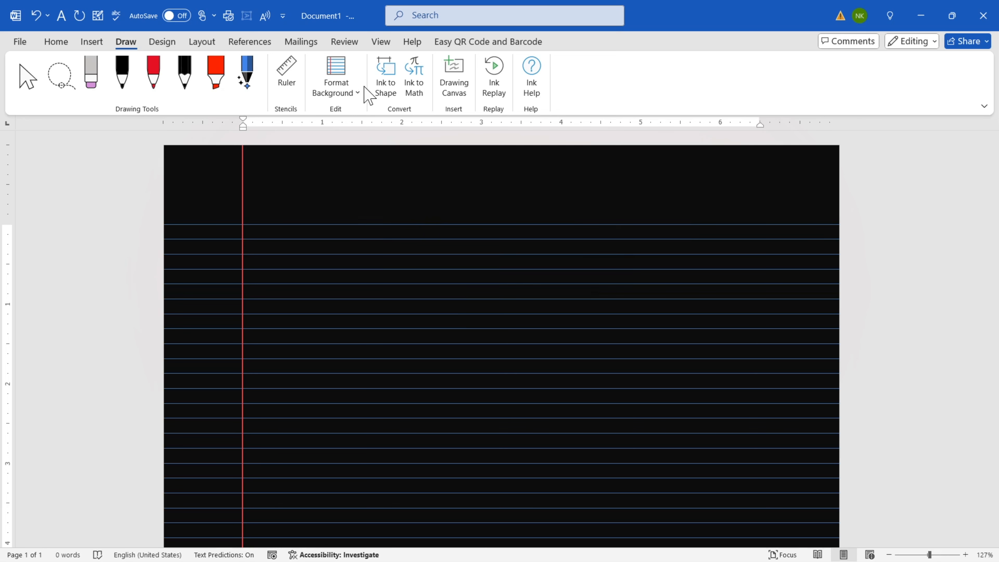
Remove the page color and the rule lines from the page background.
{"action": "left_click", "coordinate": [337, 95]}
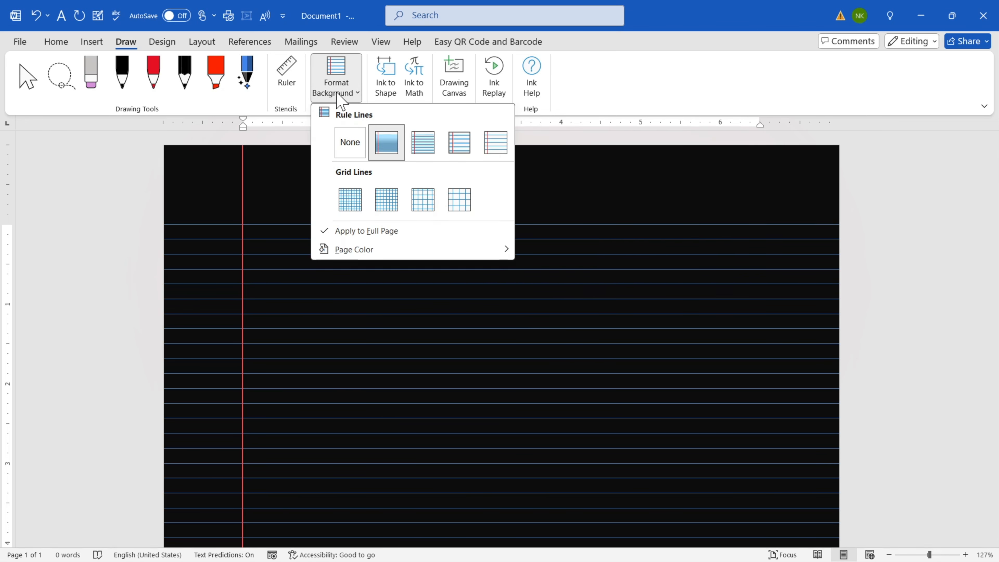
{"action": "mouse_move", "coordinate": [417, 251]}
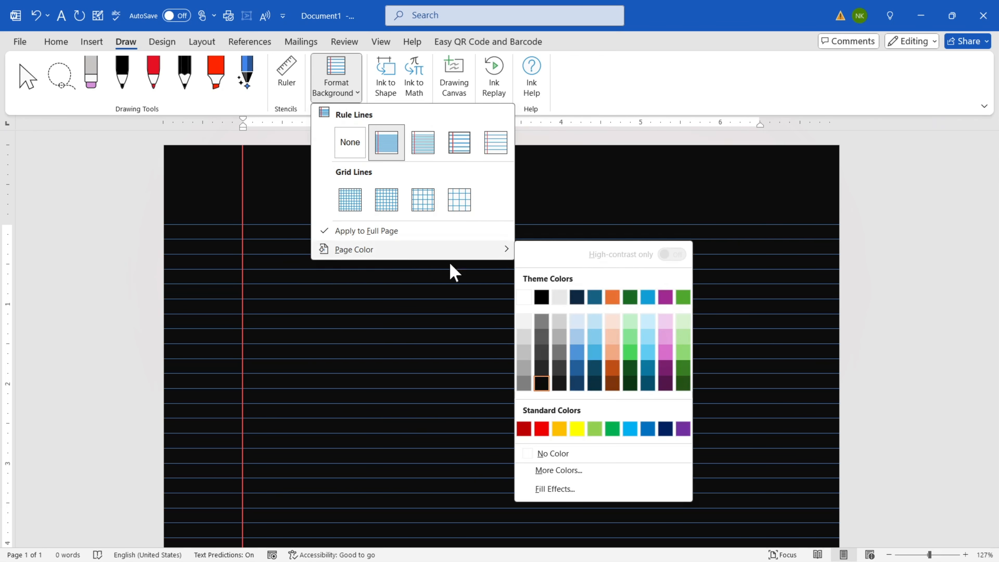
{"action": "left_click", "coordinate": [551, 455]}
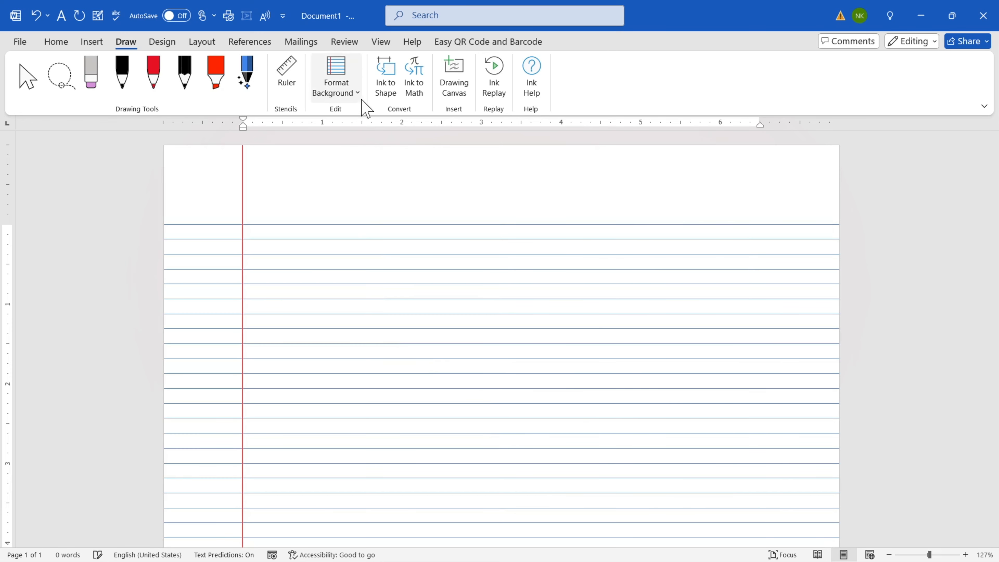
{"action": "left_click", "coordinate": [337, 94]}
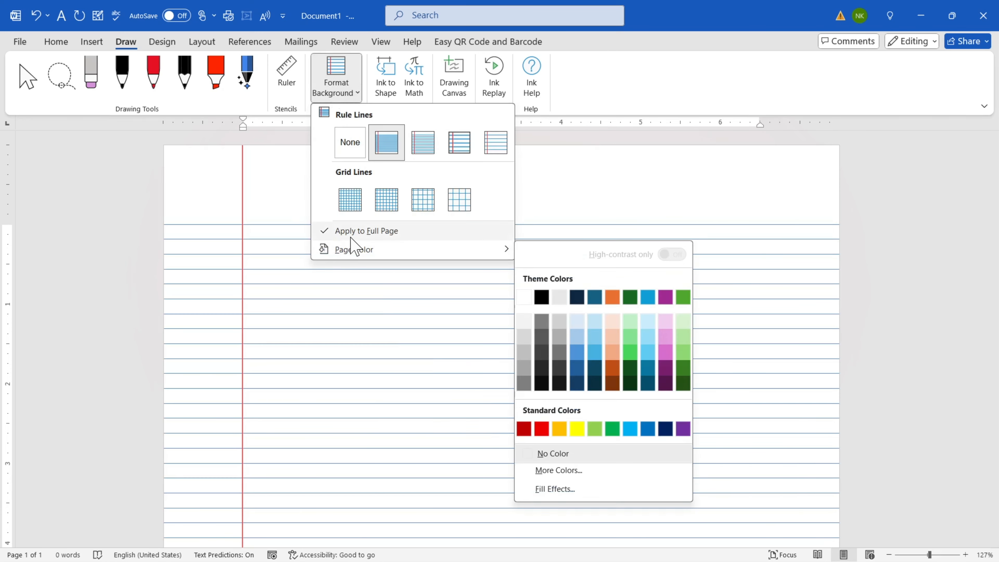
{"action": "left_click", "coordinate": [350, 142]}
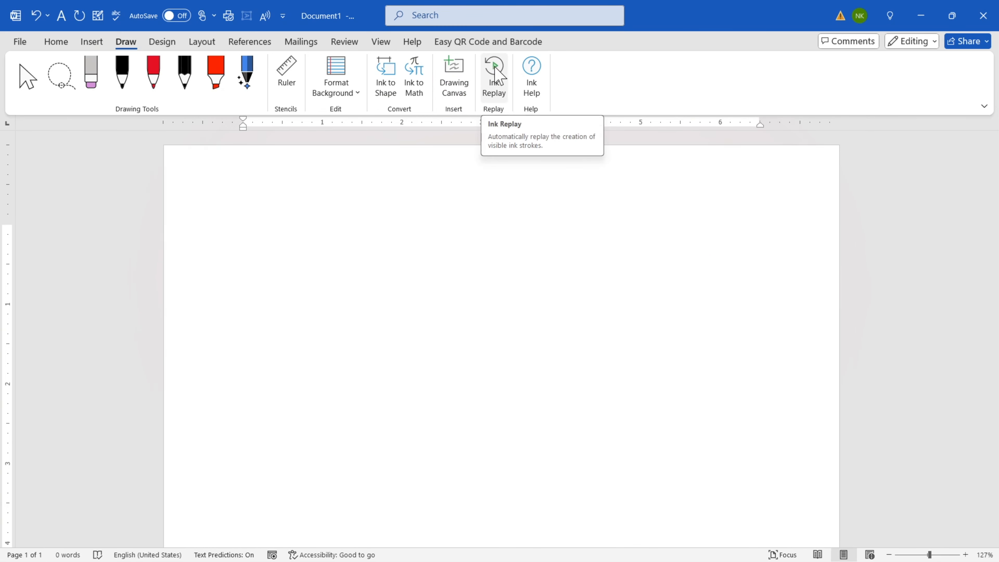
Handwrite a person's first and last name on two lines of the blank page with the thick black pen.
{"action": "left_click", "coordinate": [122, 73]}
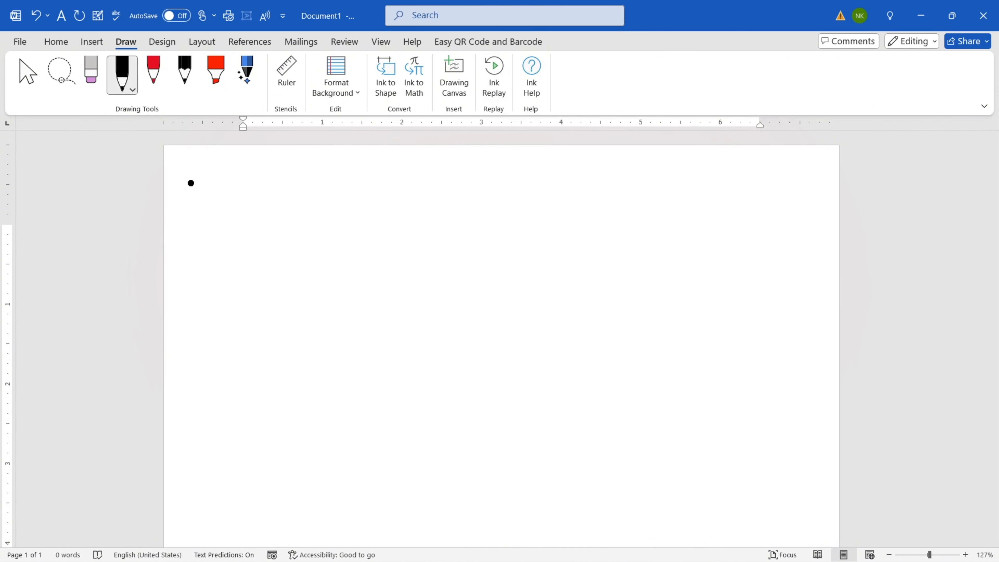
{"action": "mouse_move", "coordinate": [249, 304]}
{"action": "left_mouse_down"}
{"action": "mouse_move", "coordinate": [270, 254]}
{"action": "mouse_move", "coordinate": [313, 223]}
{"action": "left_mouse_up"}
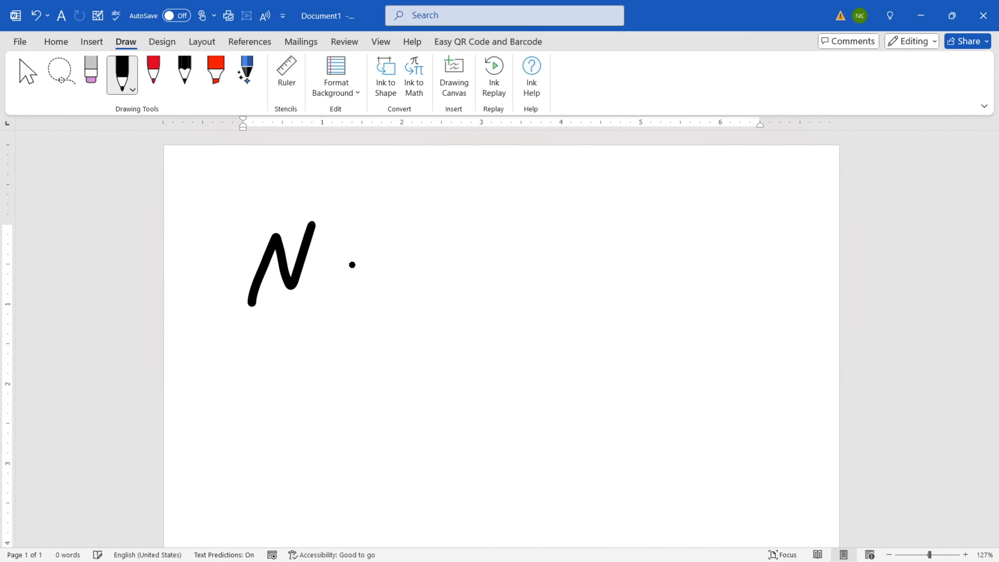
{"action": "left_click_drag", "start_coordinate": [356, 259], "coordinate": [367, 292]}
{"action": "left_click_drag", "start_coordinate": [416, 237], "coordinate": [399, 291]}
{"action": "mouse_move", "coordinate": [418, 271]}
{"action": "left_mouse_down"}
{"action": "mouse_move", "coordinate": [443, 268]}
{"action": "mouse_move", "coordinate": [453, 286]}
{"action": "mouse_move", "coordinate": [503, 289]}
{"action": "left_mouse_up"}
{"action": "left_click_drag", "start_coordinate": [531, 225], "coordinate": [542, 280]}
{"action": "left_click_drag", "start_coordinate": [400, 334], "coordinate": [458, 394]}
{"action": "mouse_move", "coordinate": [468, 346]}
{"action": "left_mouse_down"}
{"action": "mouse_move", "coordinate": [506, 380]}
{"action": "mouse_move", "coordinate": [582, 350]}
{"action": "mouse_move", "coordinate": [608, 362]}
{"action": "left_mouse_up"}
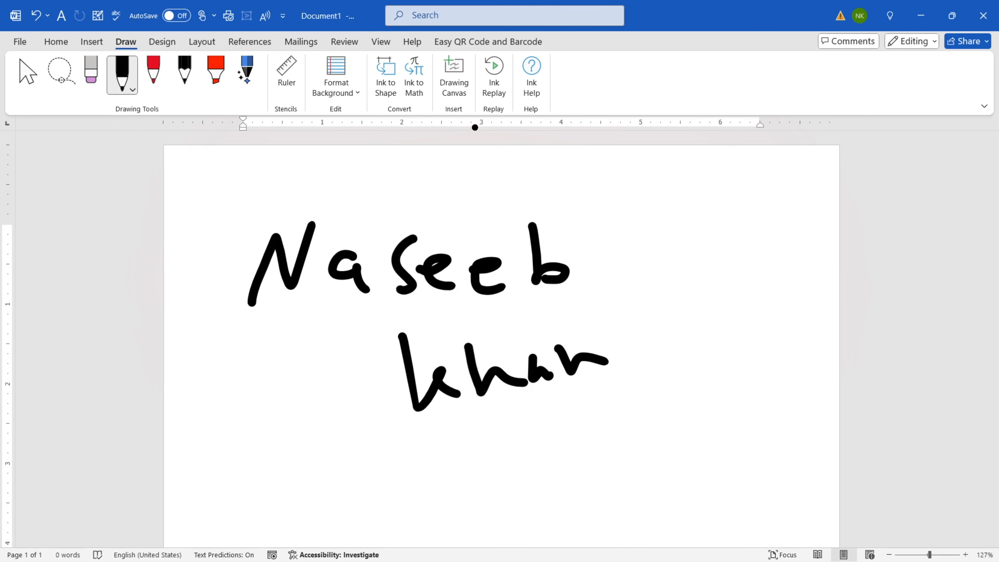
Replay the handwritten ink strokes, and view the ink help and close it again.
{"action": "left_click", "coordinate": [494, 79]}
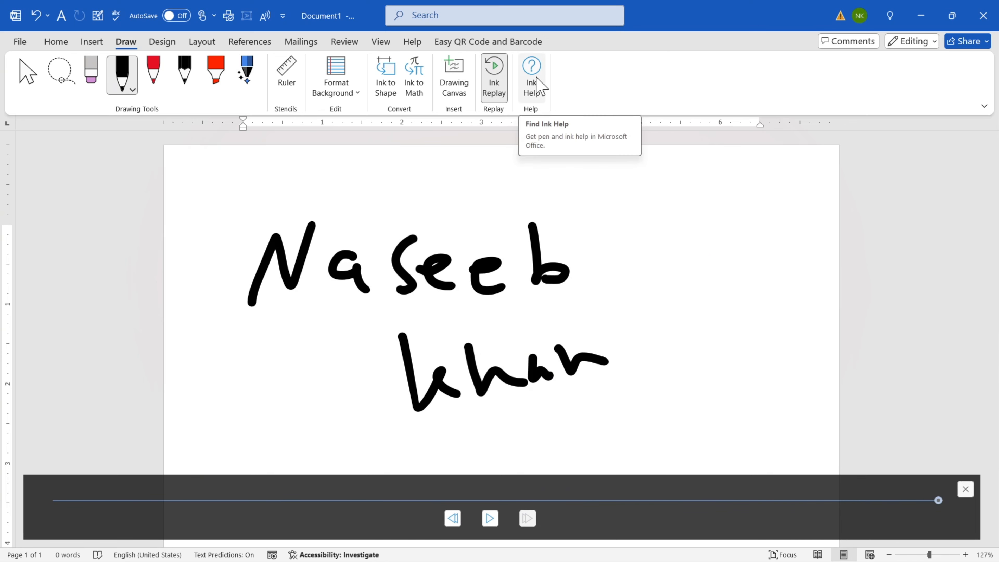
{"action": "left_click", "coordinate": [537, 85]}
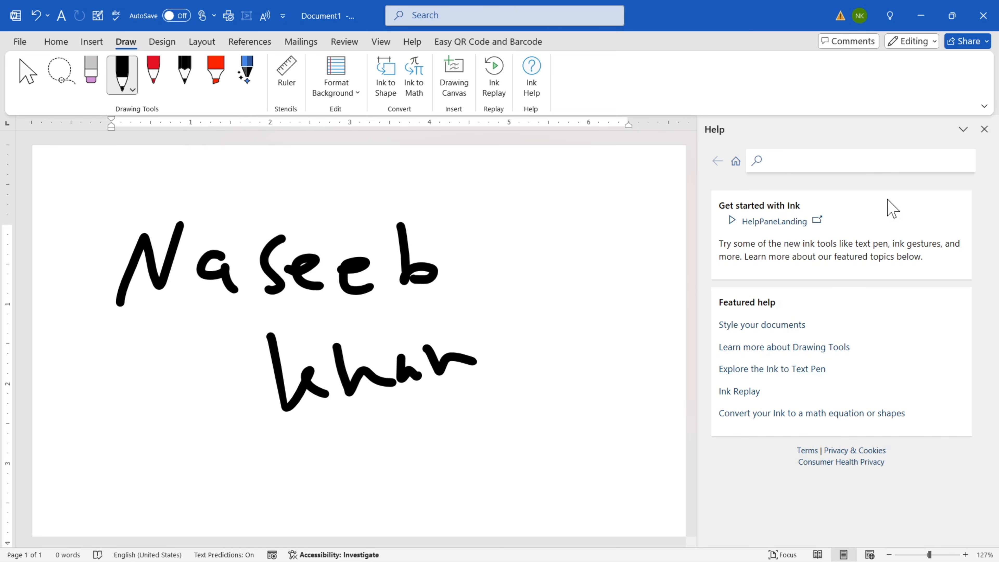
{"action": "left_click", "coordinate": [984, 129]}
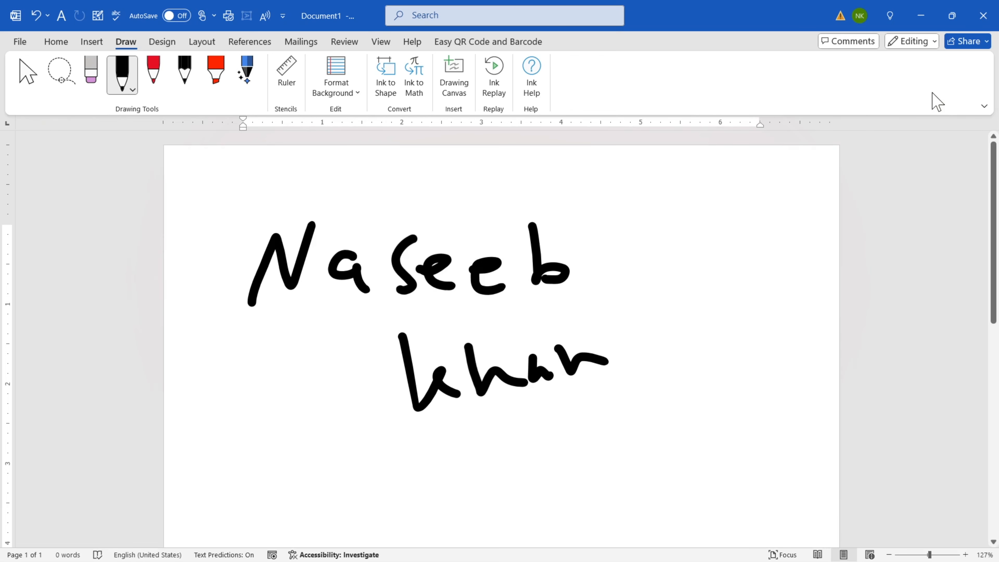
Close the document window.
{"action": "left_click", "coordinate": [983, 16]}
{"action": "left_click", "coordinate": [547, 361]}
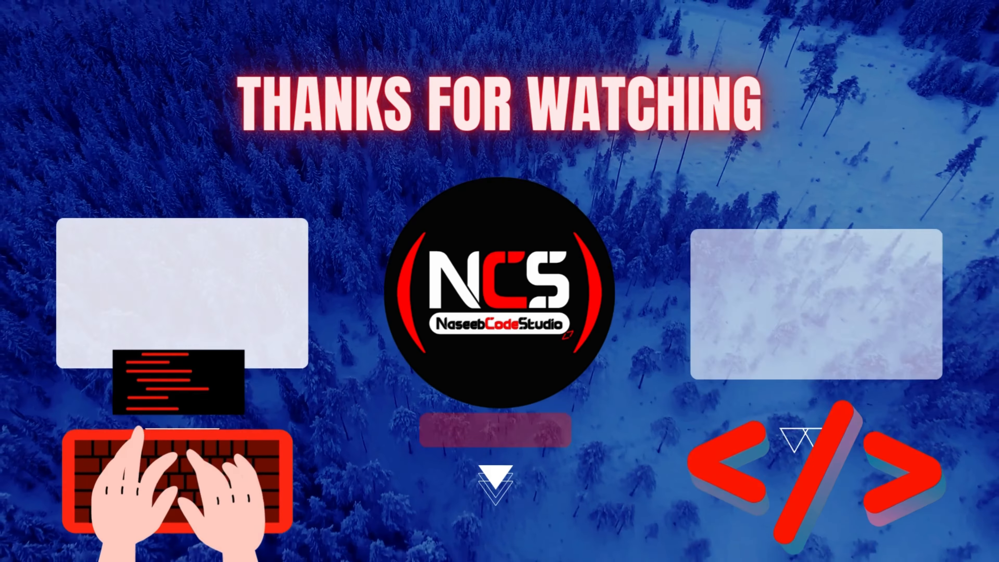